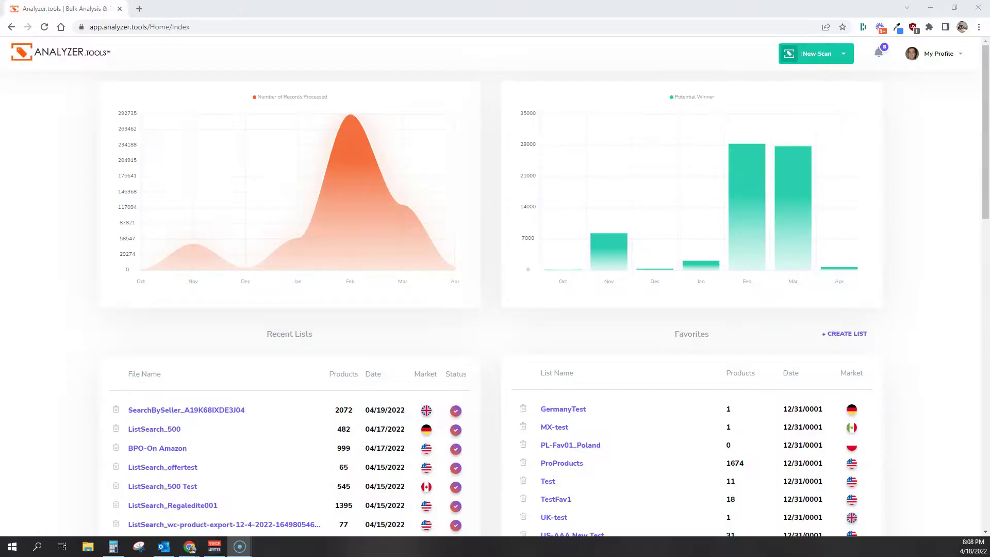
# - Start a Competing Seller scan on the UK marketplace and select the Seller ID field
pyautogui.click(819, 56)
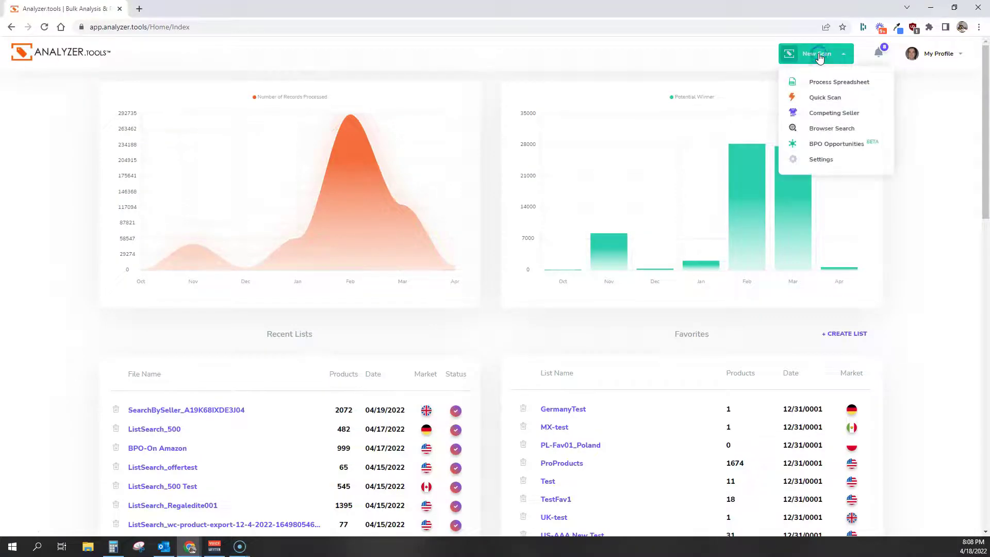
pyautogui.click(824, 113)
pyautogui.click(491, 252)
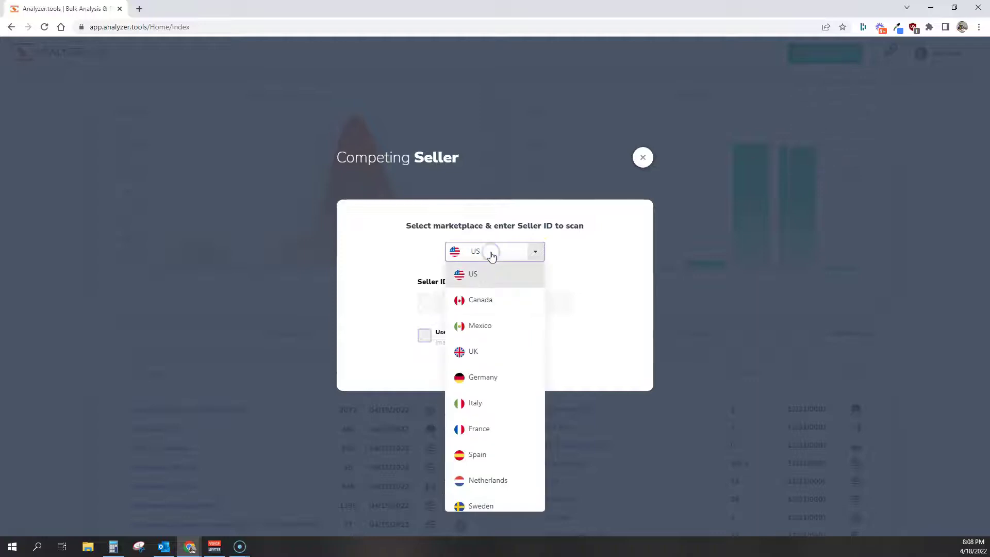
pyautogui.click(503, 352)
pyautogui.click(491, 303)
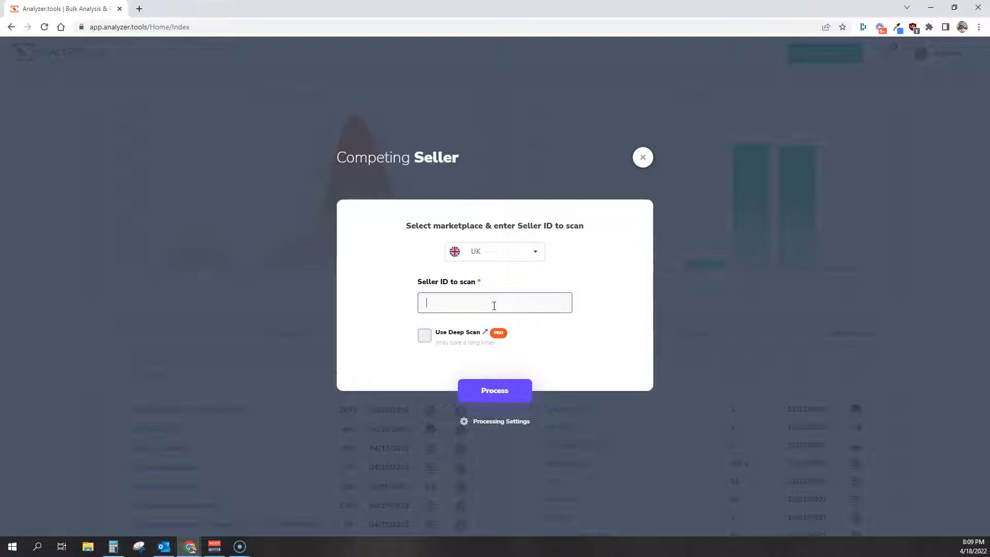
# - Paste the competing seller's ID, let it validate, and open their Amazon UK storefront
pyautogui.write('A19K68IXDE3J04')
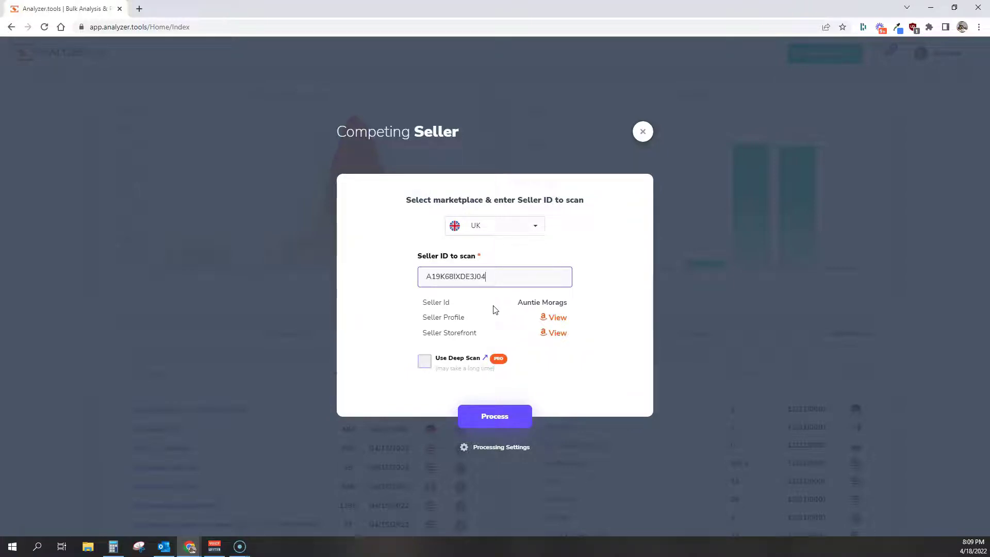
pyautogui.click(497, 310)
pyautogui.click(553, 333)
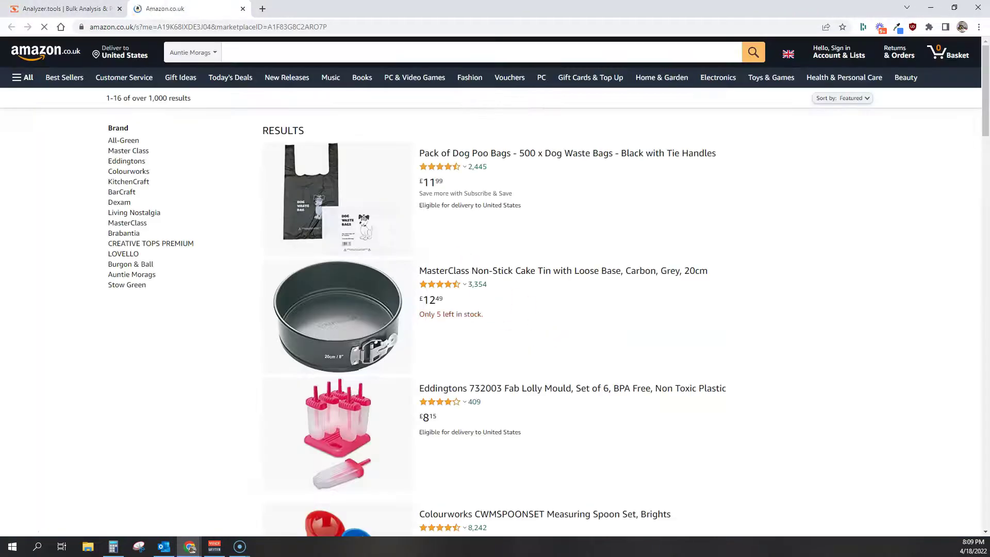
# - Check the storefront's over 1,000 results count, then process the UK seller scan
pyautogui.click(80, 9)
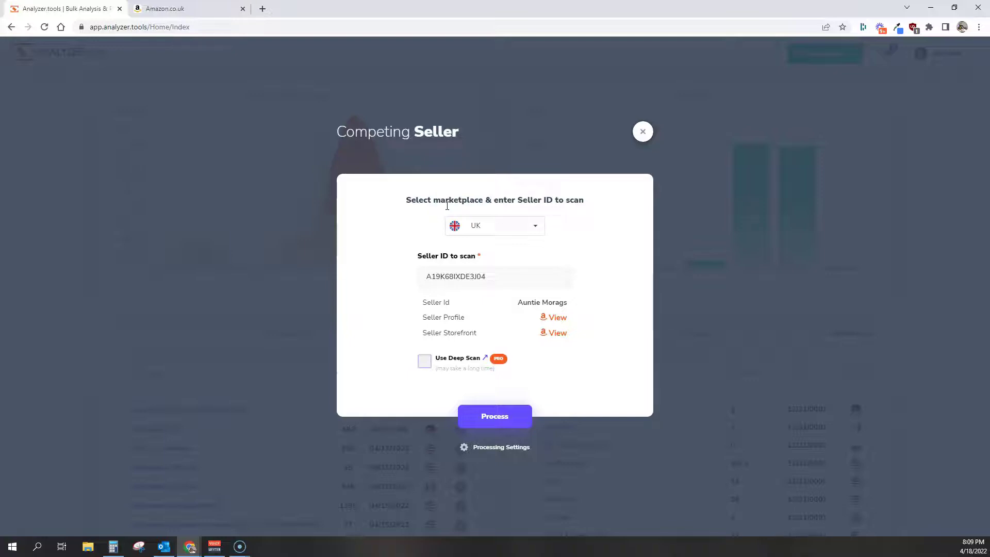
pyautogui.click(166, 9)
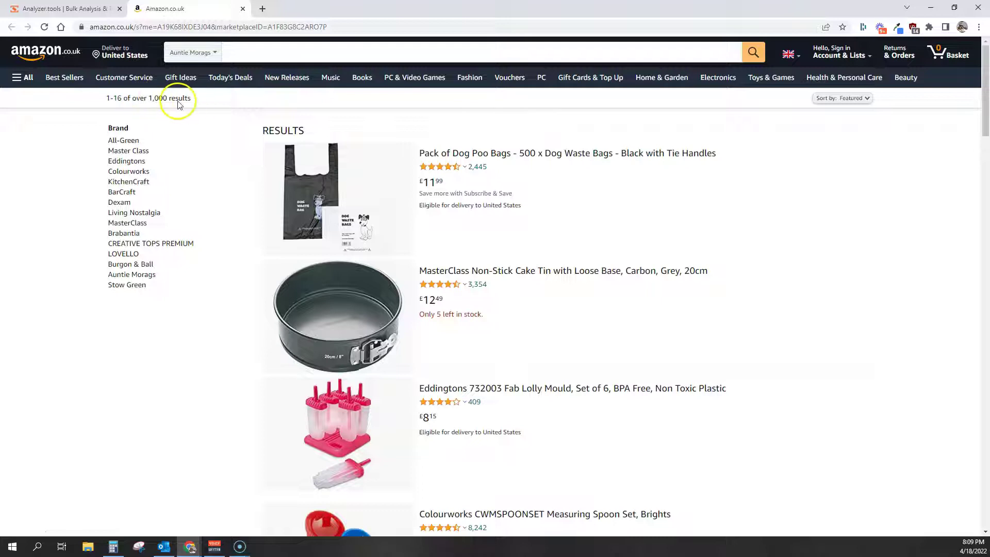
pyautogui.moveTo(86, 103); pyautogui.dragTo(231, 94)
pyautogui.click(115, 98)
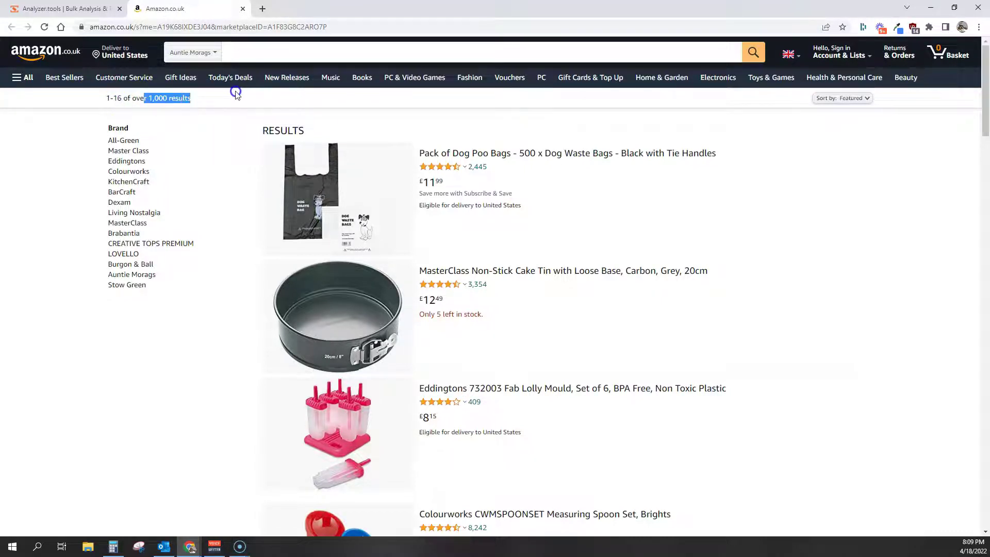
pyautogui.click(221, 98)
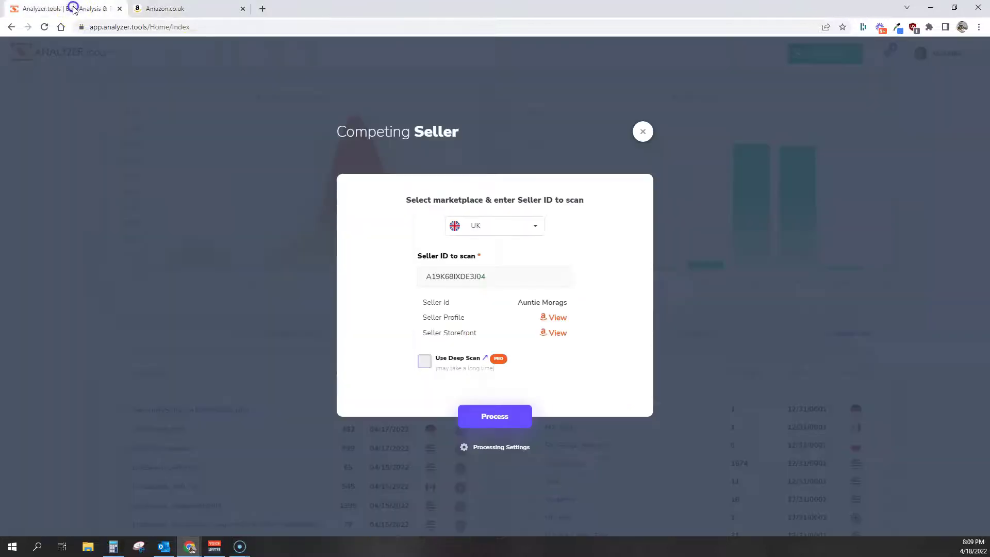
pyautogui.click(73, 9)
pyautogui.click(488, 419)
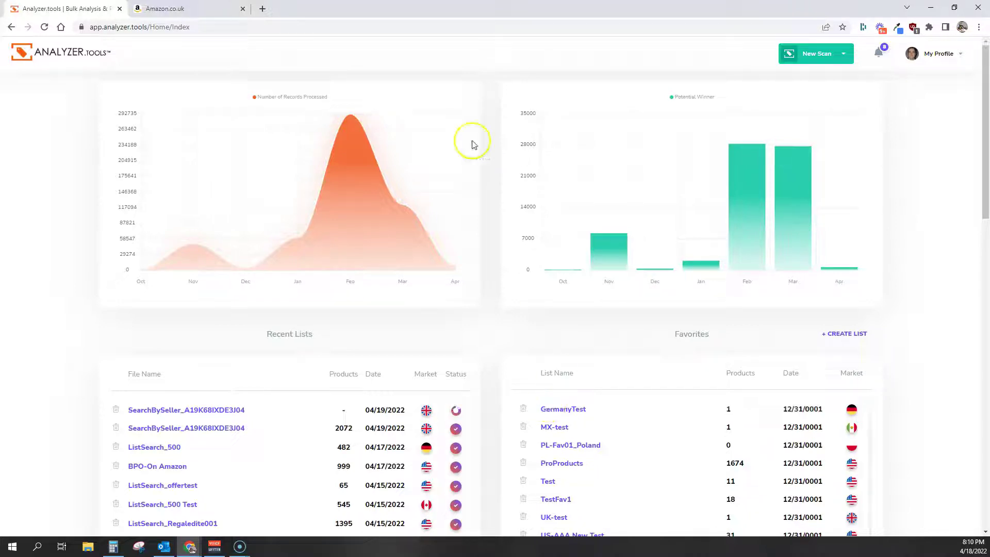
# - Reopen a new Competing Seller scan form and select its Seller ID field
pyautogui.click(796, 62)
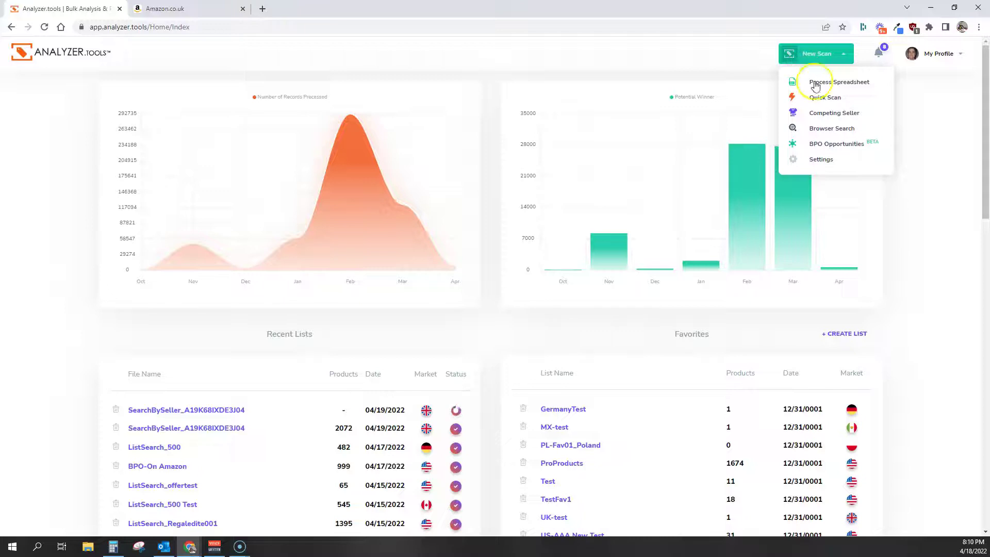
pyautogui.click(825, 103)
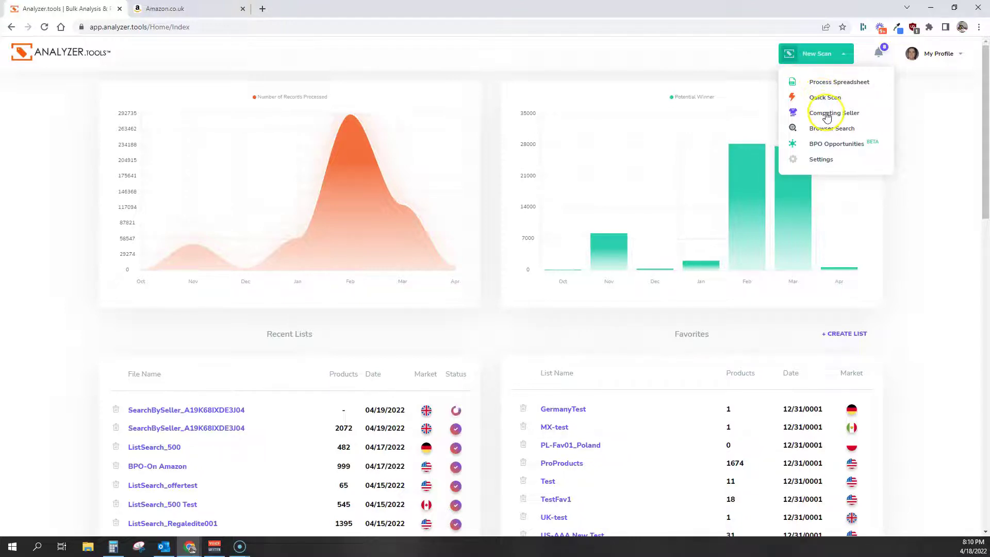
pyautogui.click(824, 113)
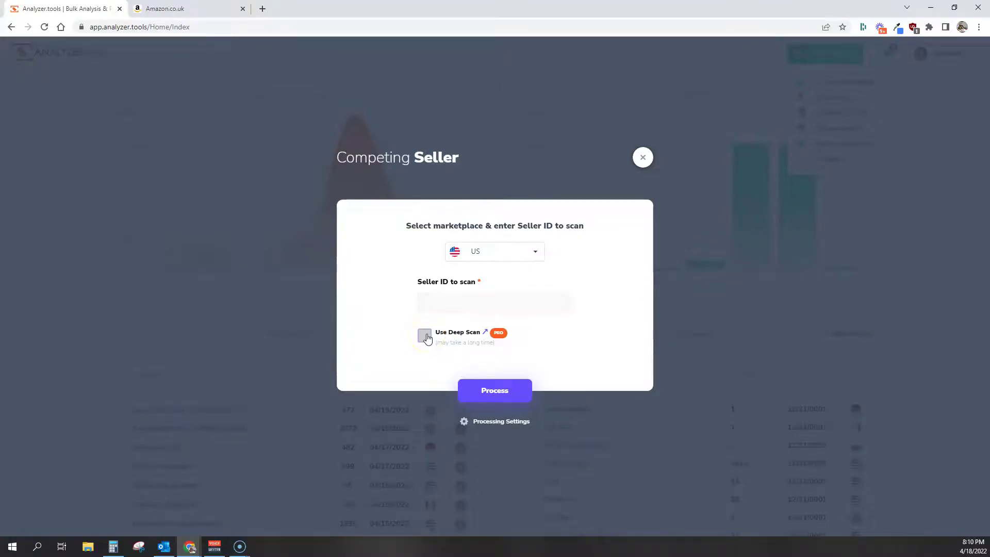
pyautogui.click(467, 308)
# - Scroll the Amazon UK storefront to the bottom to see its 69 result pages
pyautogui.click(165, 8)
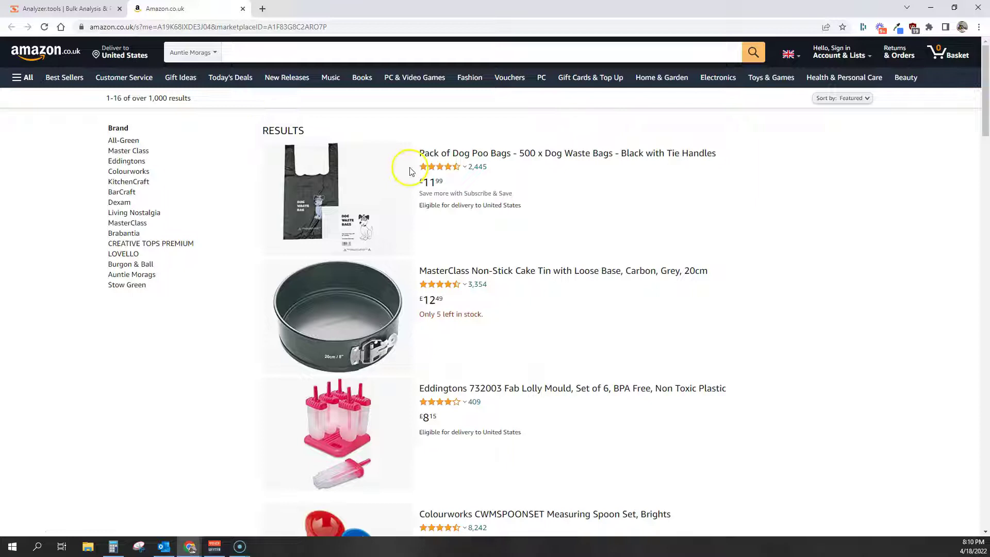
pyautogui.moveTo(981, 98); pyautogui.dragTo(982, 405)
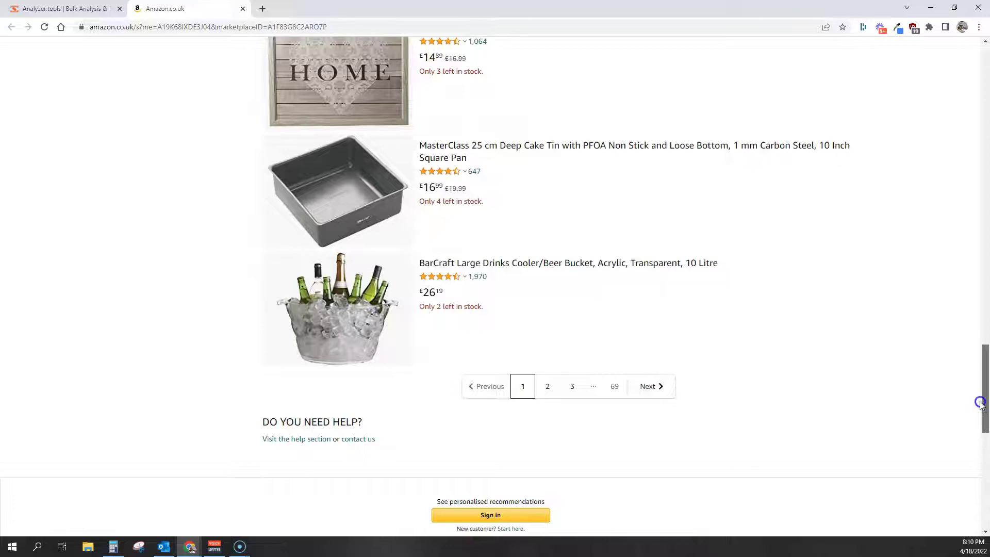
pyautogui.moveTo(980, 404); pyautogui.dragTo(955, 101)
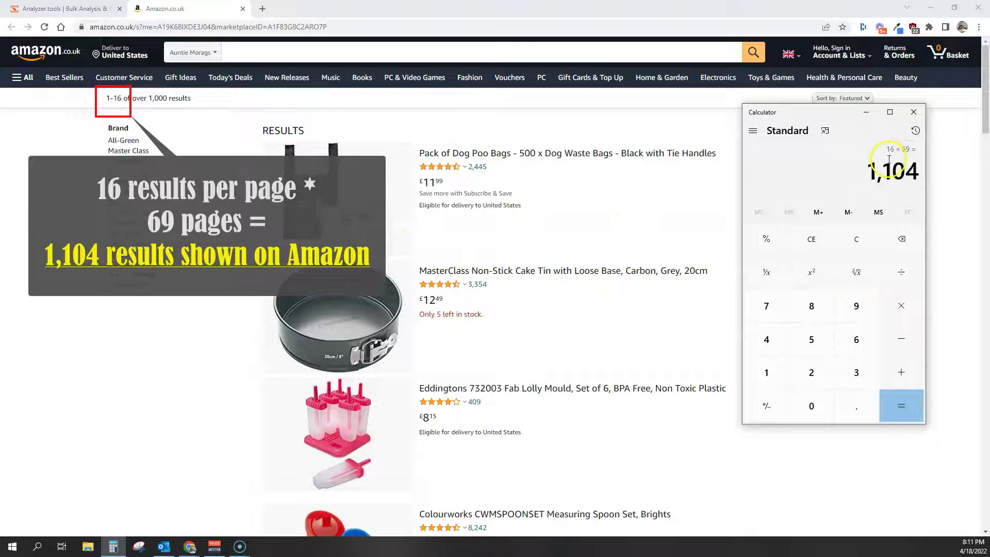
# - Select the 1,104 result in Calculator and bring the Analyzer.tools browser window back
pyautogui.moveTo(868, 172); pyautogui.dragTo(916, 173)
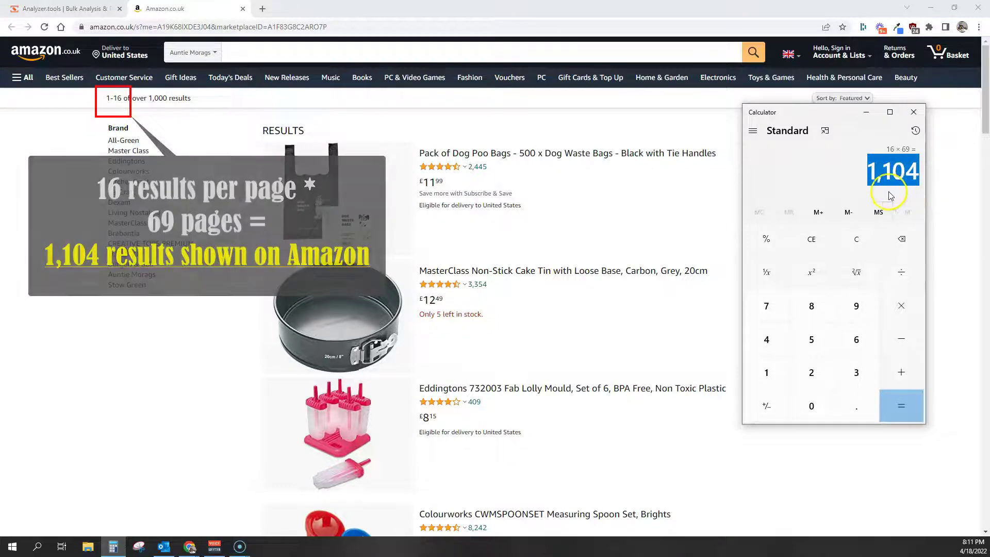
pyautogui.click(154, 64)
# - Close the unused Competing Seller form, recheck the Amazon storefront, and return to the dashboard
pyautogui.click(87, 13)
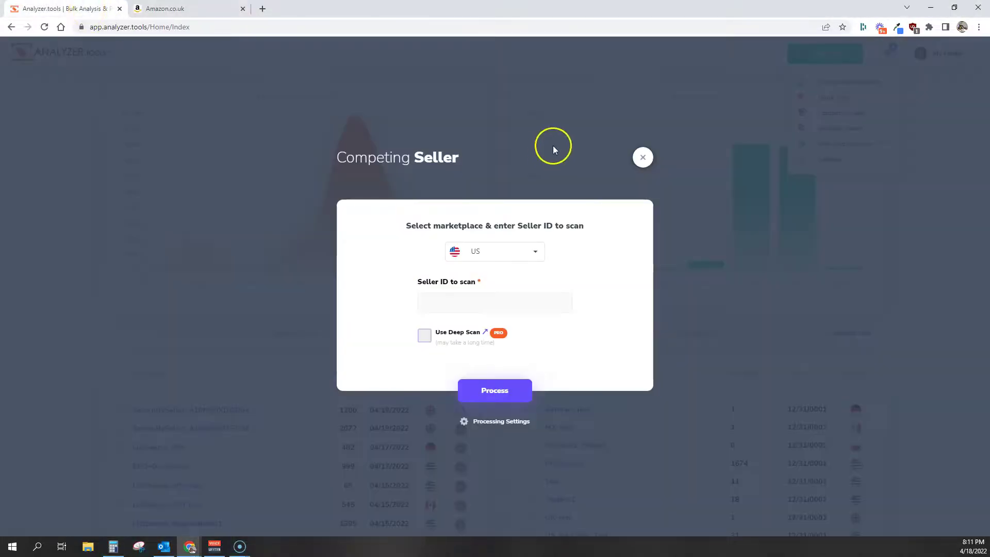
pyautogui.click(643, 157)
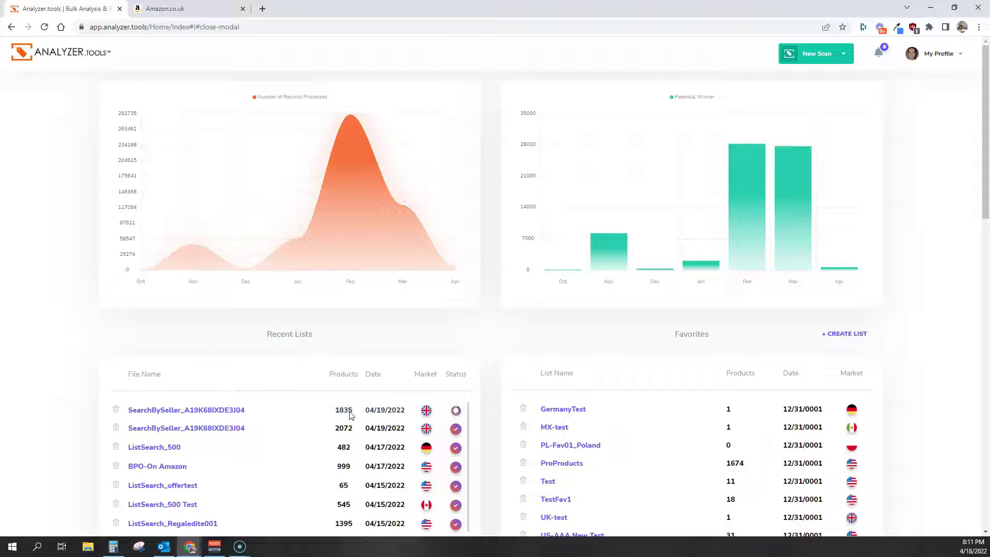
pyautogui.click(206, 9)
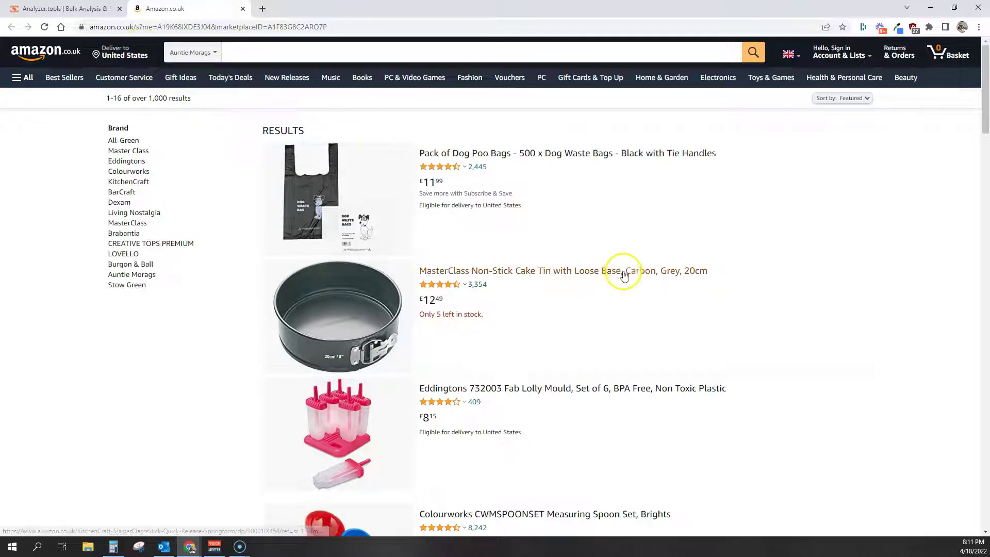
pyautogui.click(65, 8)
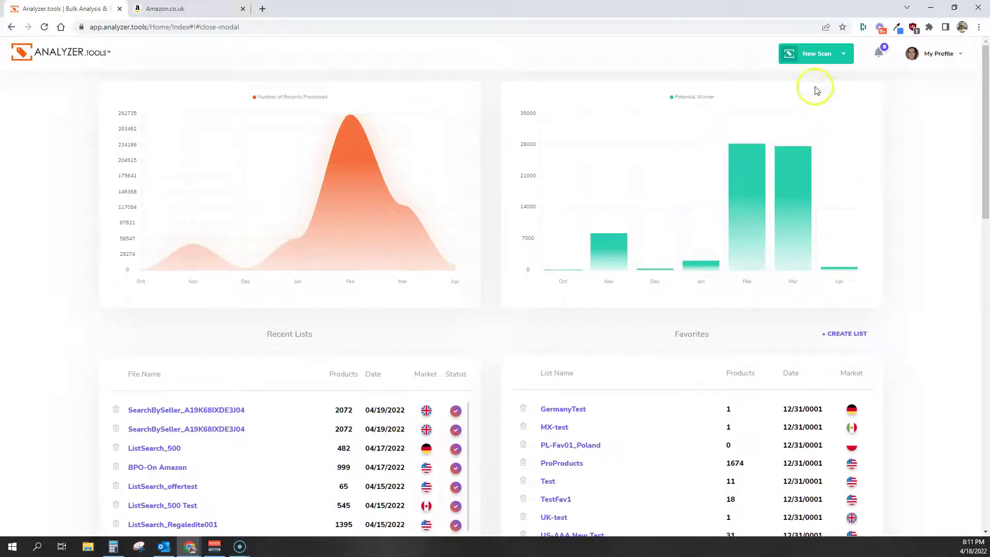
pyautogui.click(818, 60)
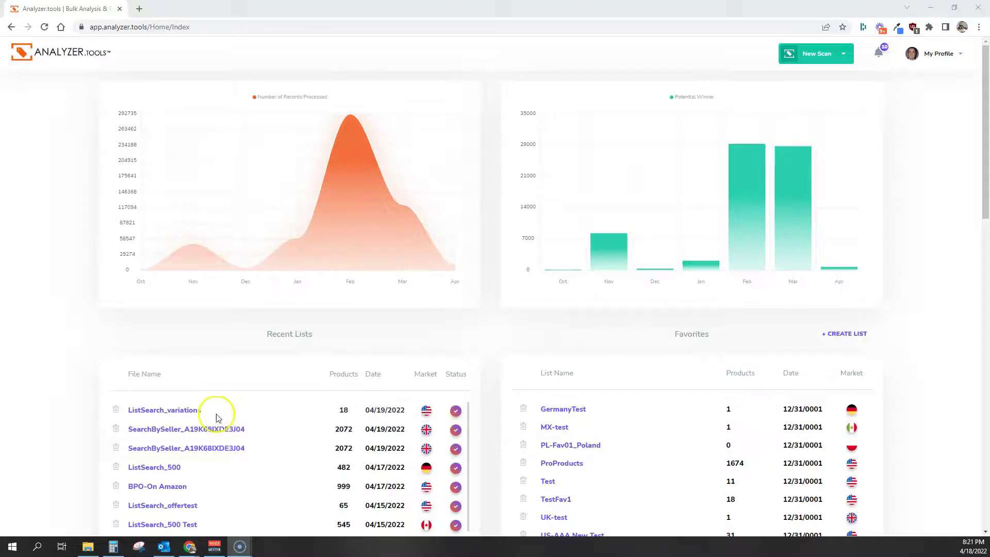
# - Open ListSearch_variations and view Product Details for the iPhone XR 256GB Coral
pyautogui.click(180, 411)
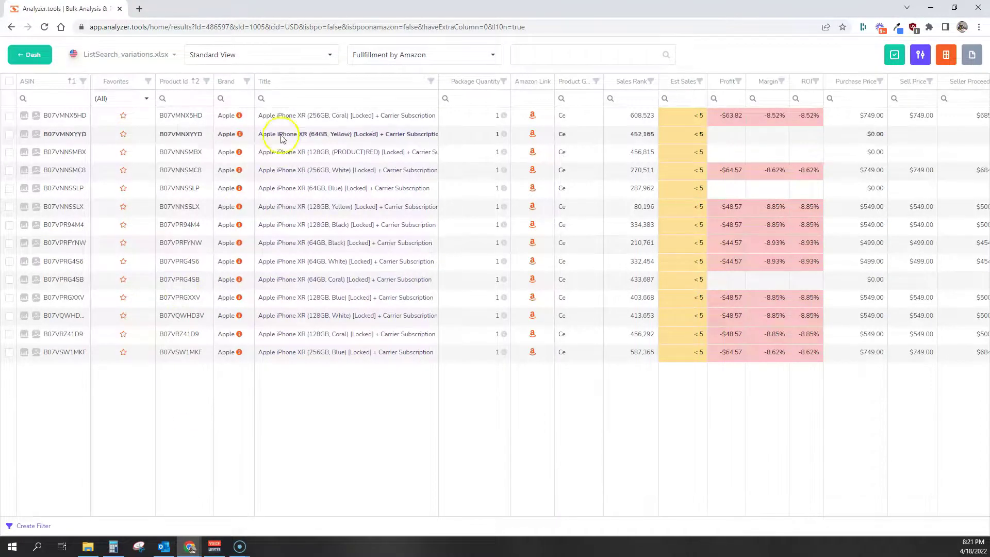
pyautogui.click(288, 116)
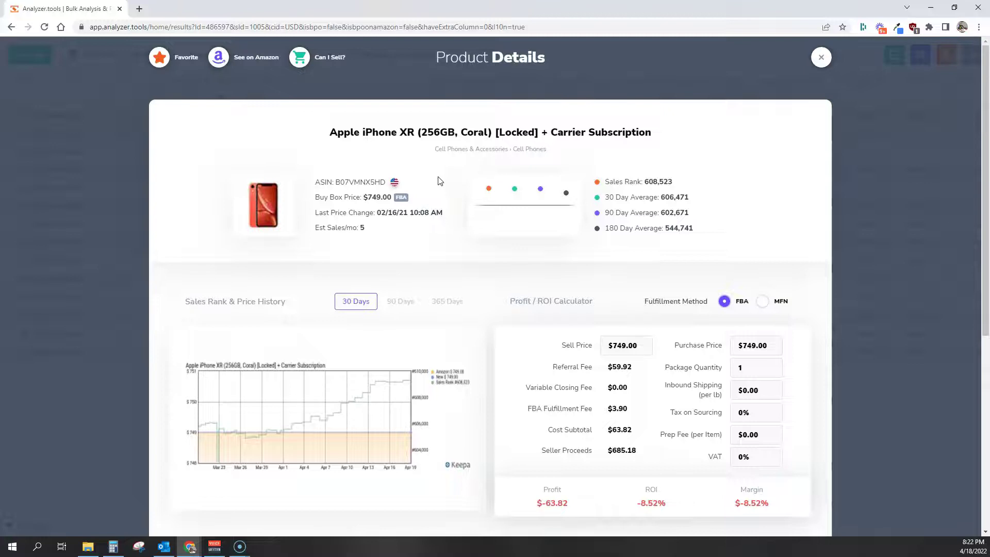
# - Scroll Product Details down to the iPhone XR variations, led by the 64GB (PRODUCT)RED
pyautogui.click(344, 154)
pyautogui.scroll(-5, 397, 234)
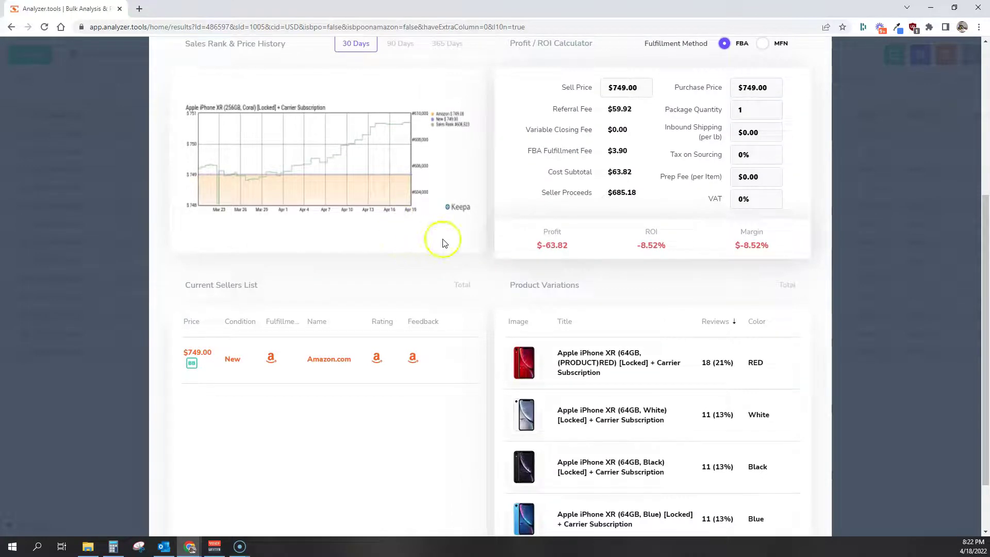
pyautogui.scroll(-1, 442, 242)
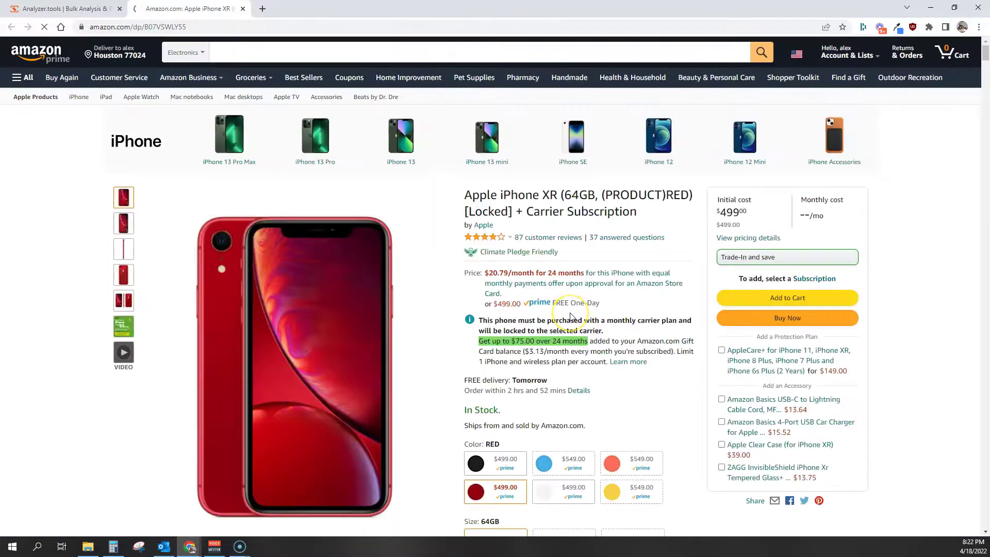
pyautogui.scroll(-3, 588, 318)
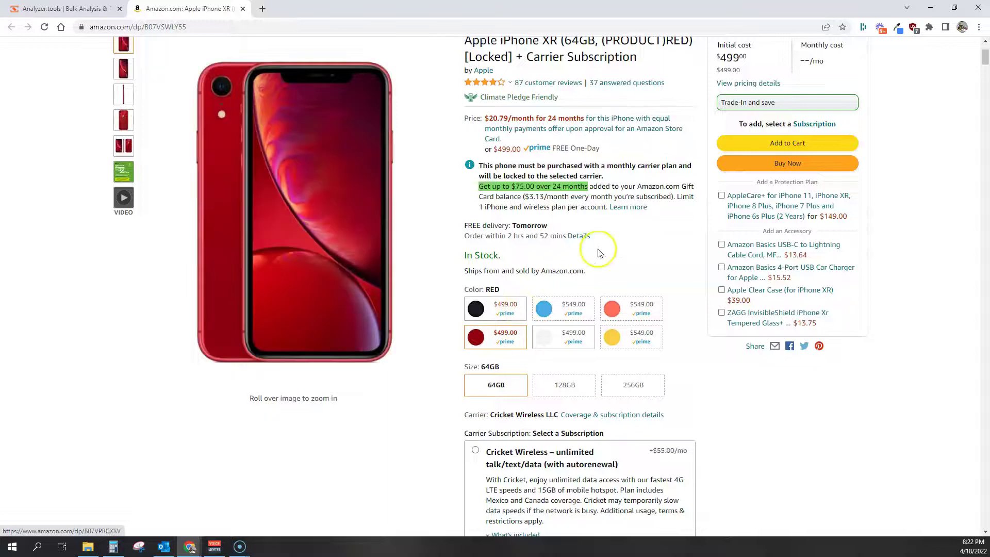
pyautogui.click(509, 336)
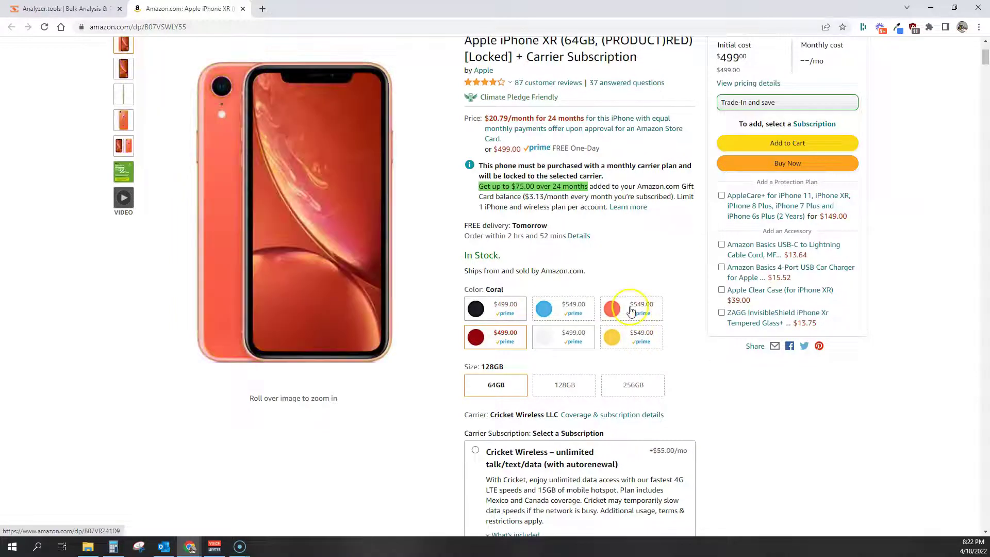
# - Back in Product Details, scroll through the iPhone XR variations ranked by review count
pyautogui.click(88, 9)
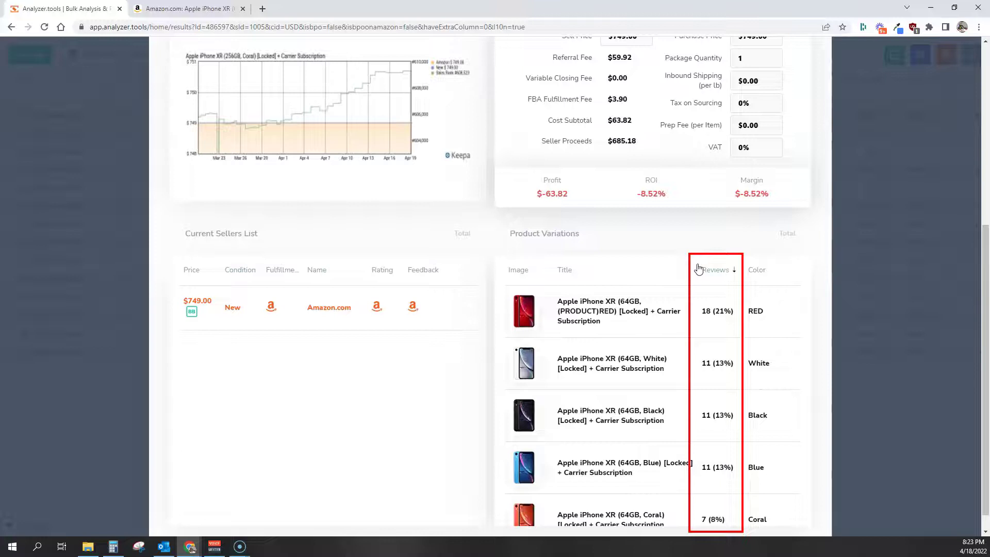
pyautogui.click(762, 283)
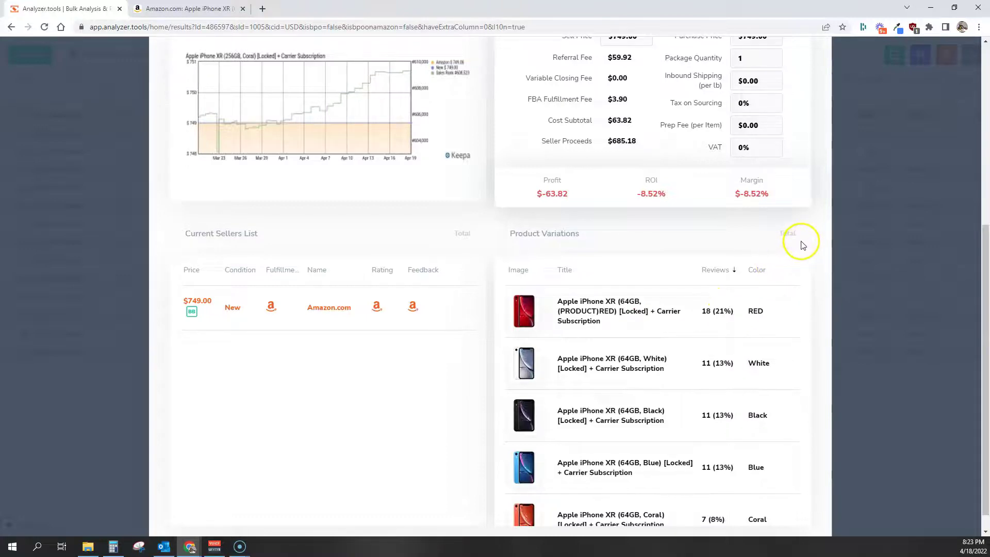
pyautogui.scroll(-1, 809, 246)
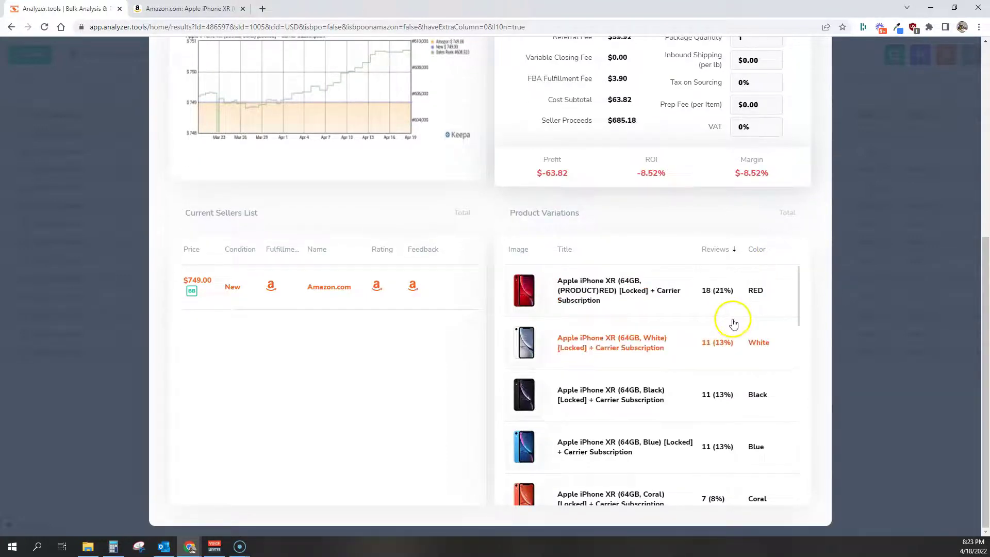
pyautogui.scroll(-1, 732, 323)
pyautogui.scroll(1, 732, 323)
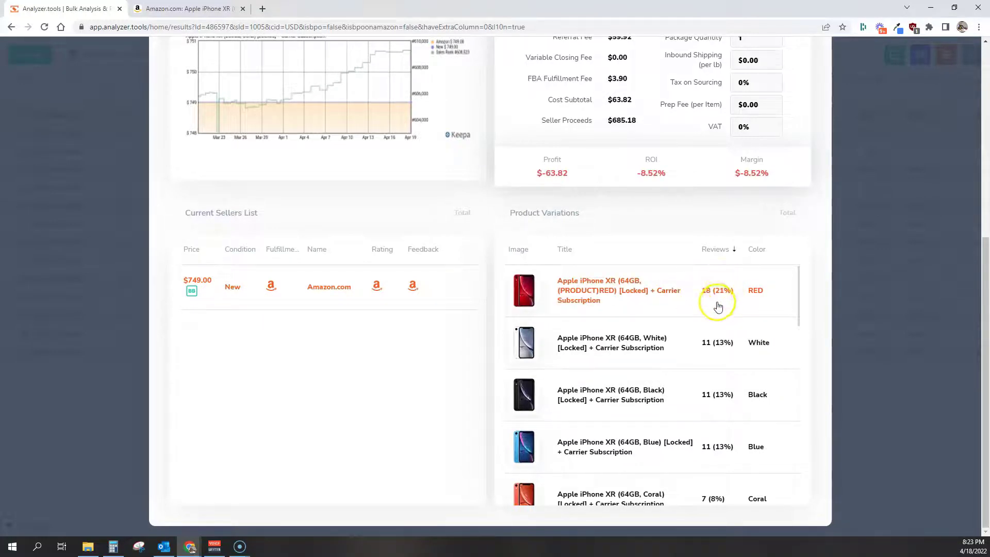
pyautogui.scroll(-10, 718, 307)
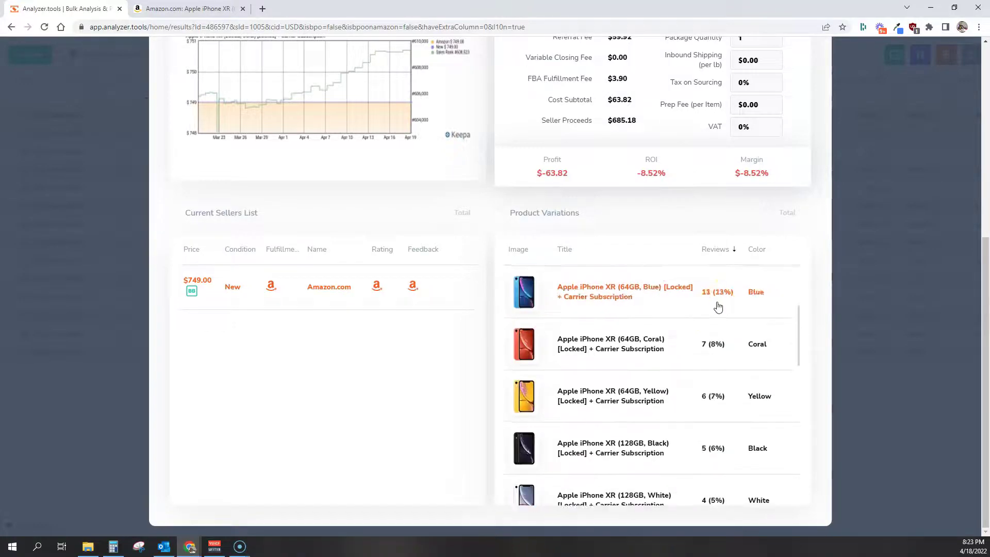
pyautogui.scroll(-1, 719, 307)
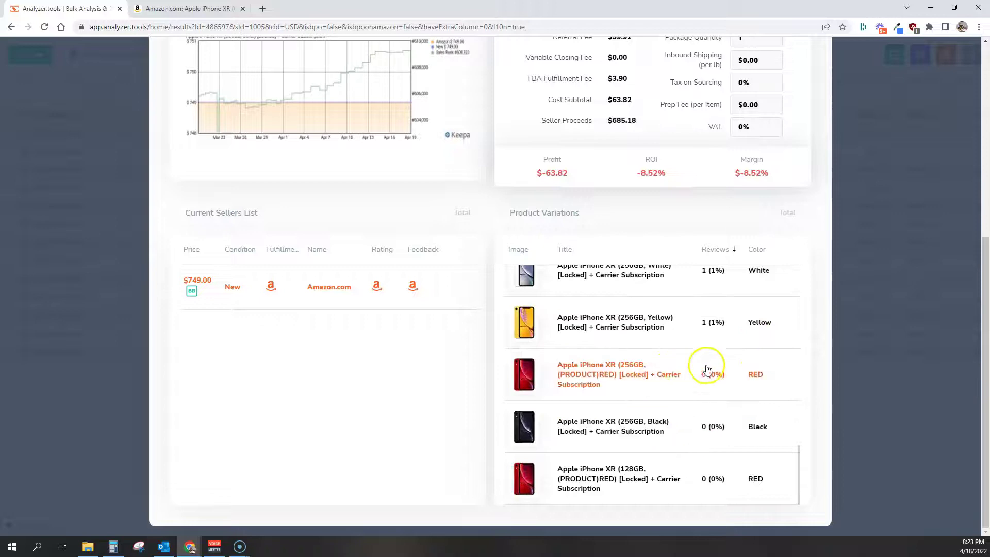
pyautogui.scroll(11, 724, 385)
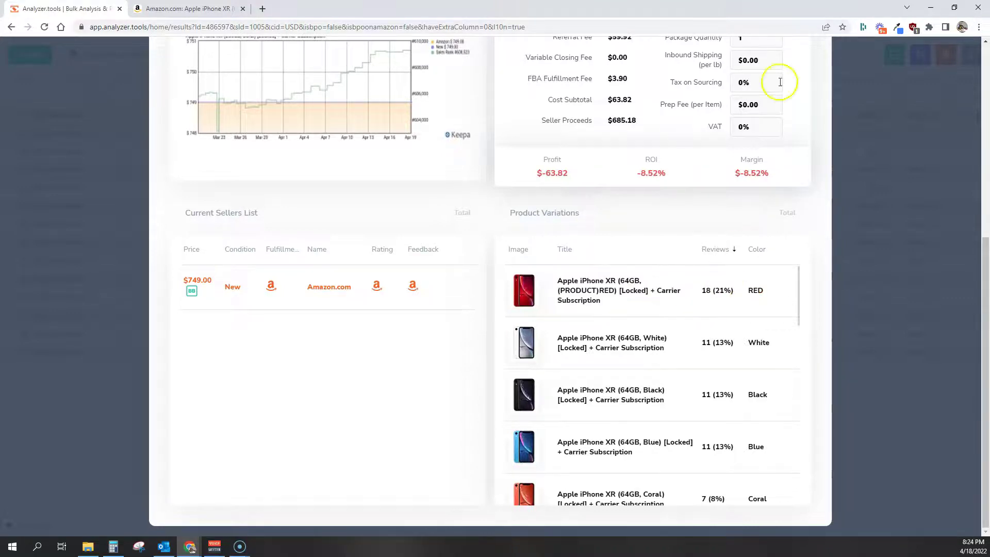
pyautogui.scroll(5, 744, 149)
pyautogui.scroll(2, 745, 167)
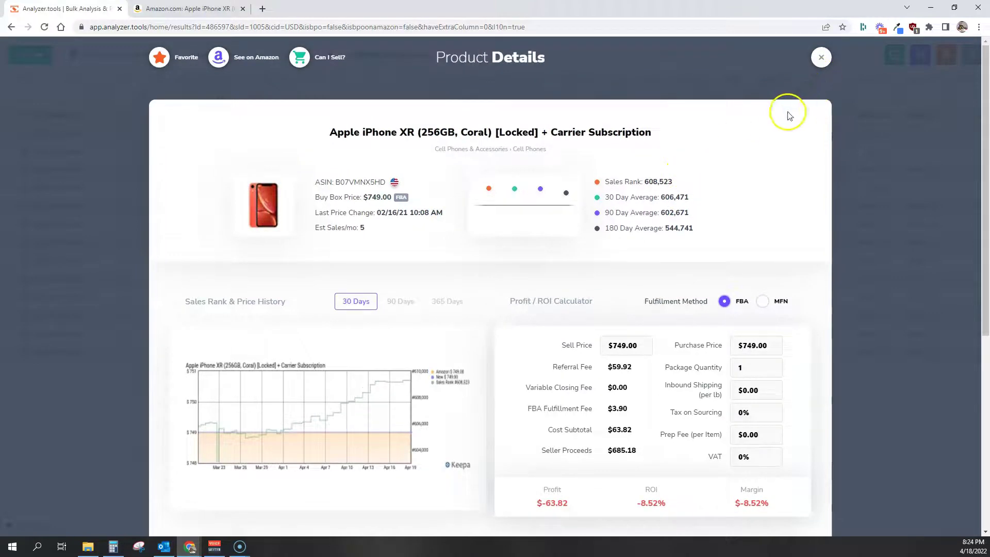
pyautogui.scroll(-2, 763, 157)
pyautogui.scroll(-4, 762, 166)
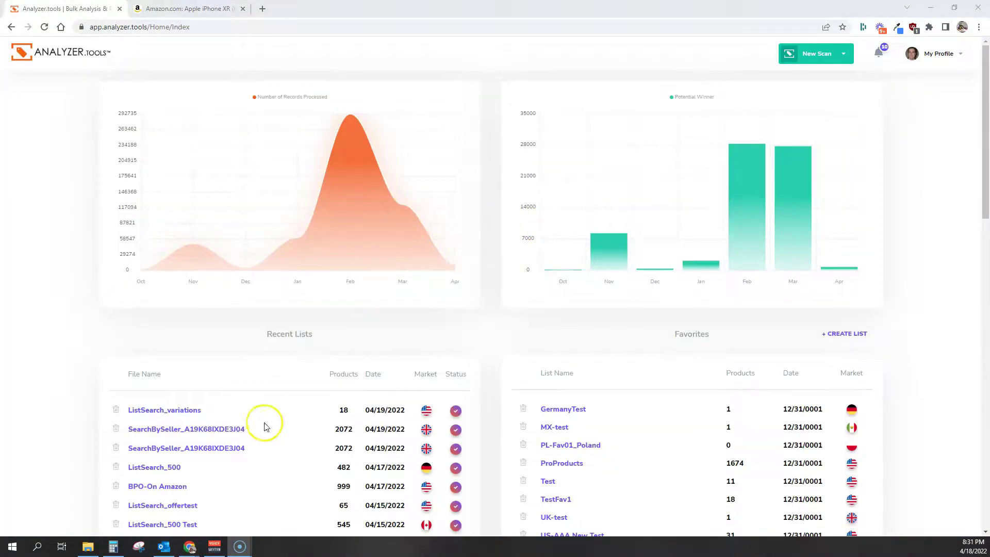
# - Open the ListSearch_500 results from Recent Lists and scroll the table right
pyautogui.click(168, 467)
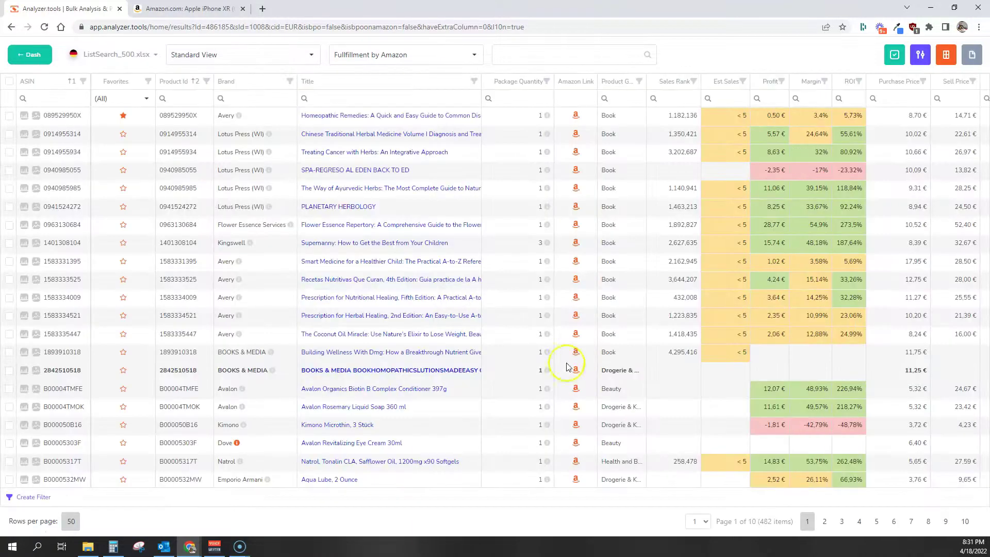
pyautogui.click(329, 500)
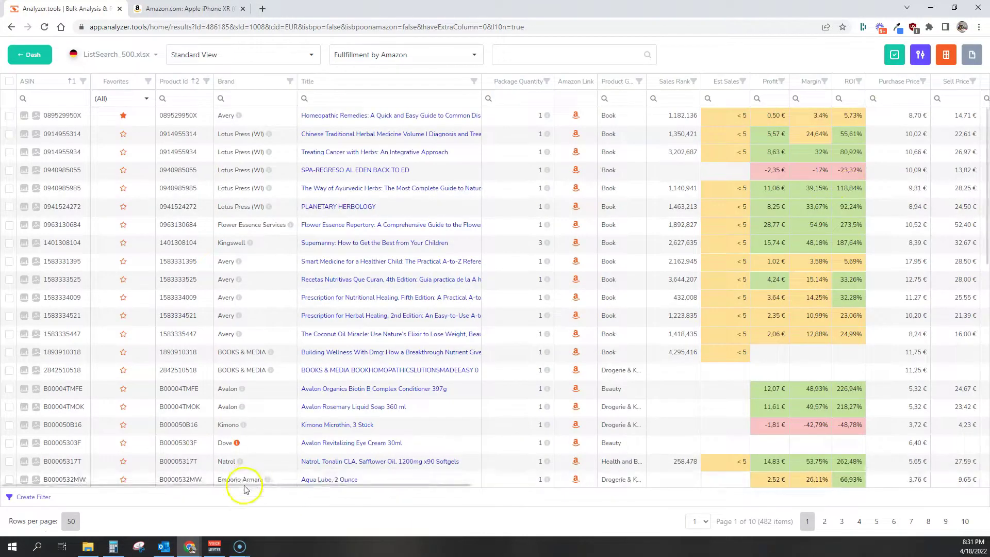
pyautogui.moveTo(249, 484); pyautogui.dragTo(329, 487)
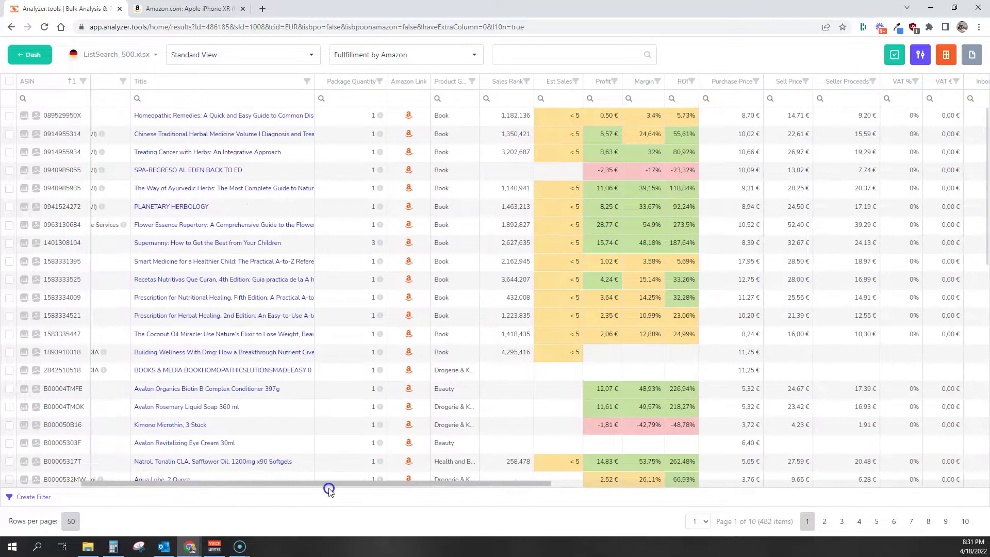
# - Sort the 482 results by Profit, highest first, starting at 42,80 €
pyautogui.click(597, 84)
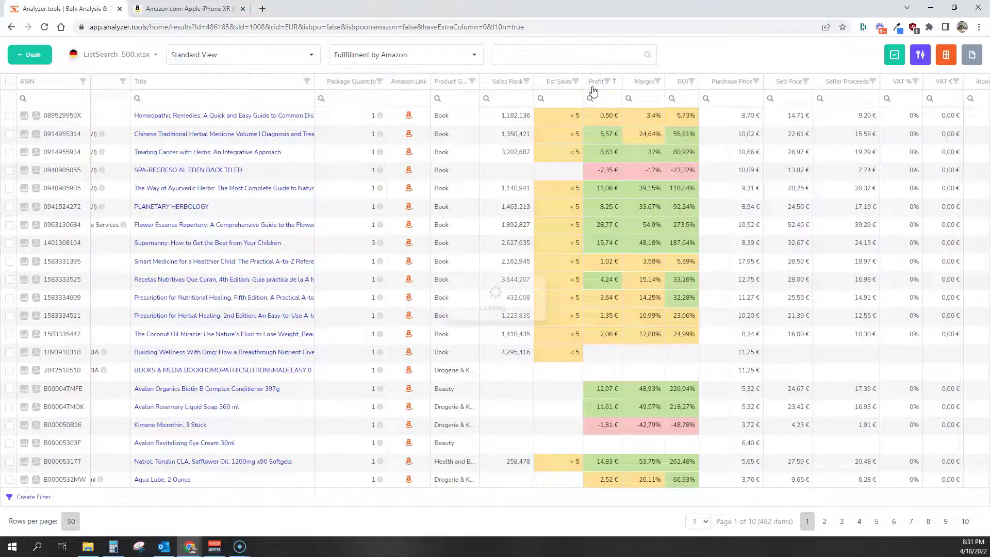
pyautogui.click(567, 92)
pyautogui.click(545, 82)
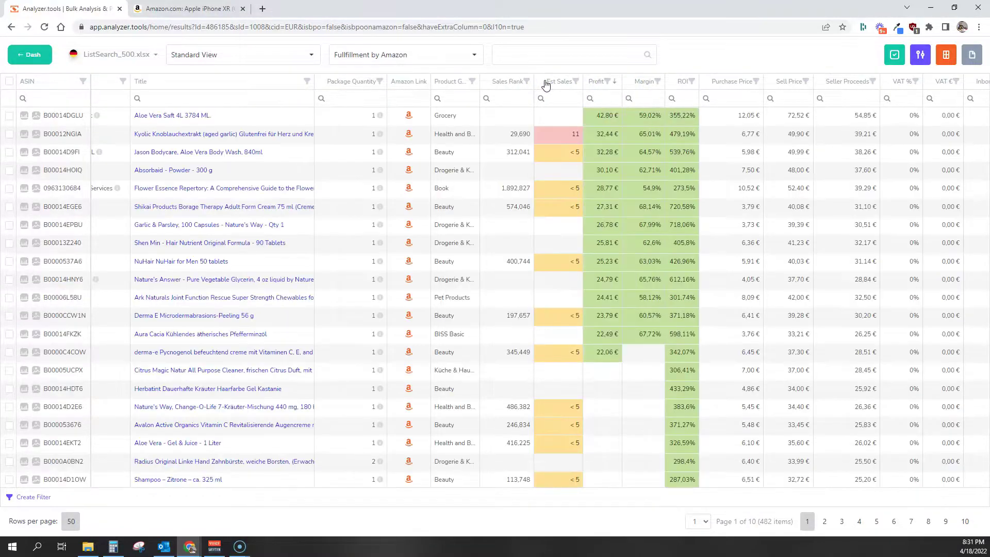
pyautogui.click(597, 84)
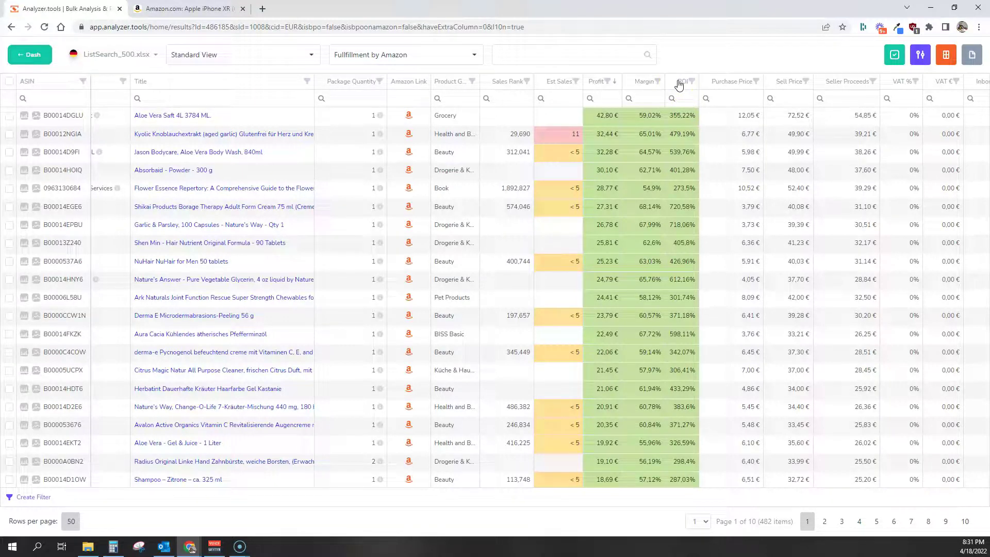
# - Add ROI as the second and Purchase Price as the third sort column after Profit
pyautogui.keyDown('shift'); pyautogui.click(678, 83); pyautogui.keyUp('shift')
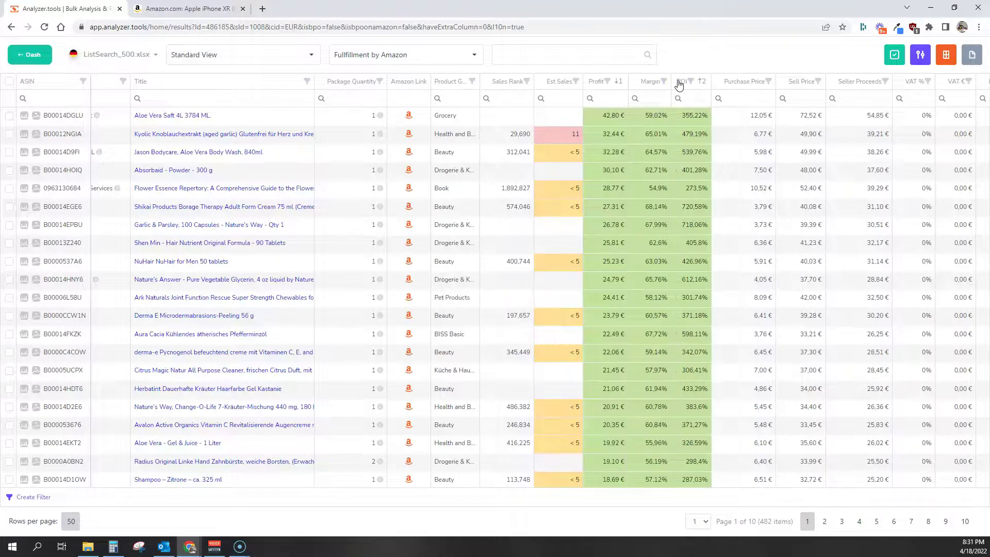
pyautogui.keyDown('shift'); pyautogui.click(702, 87); pyautogui.keyUp('shift')
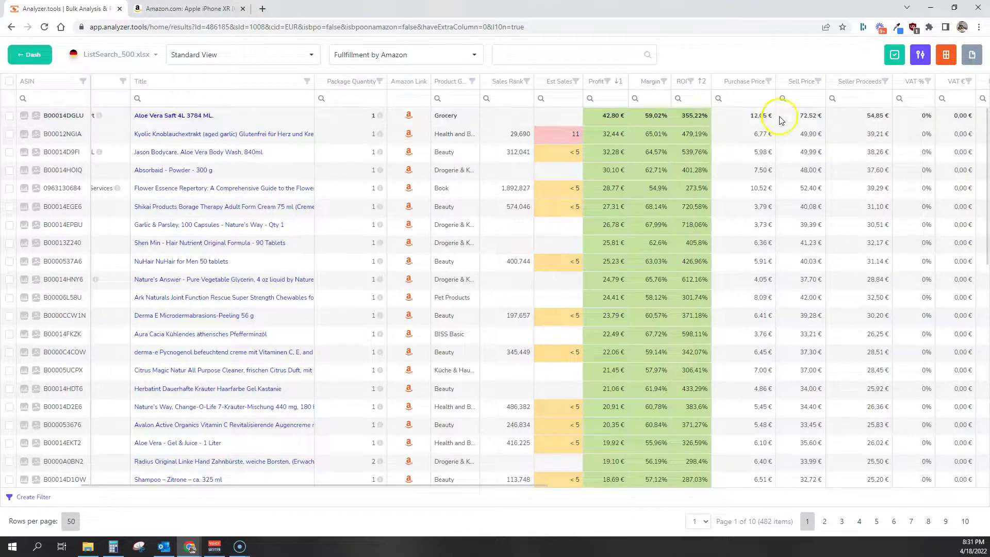
pyautogui.click(747, 83)
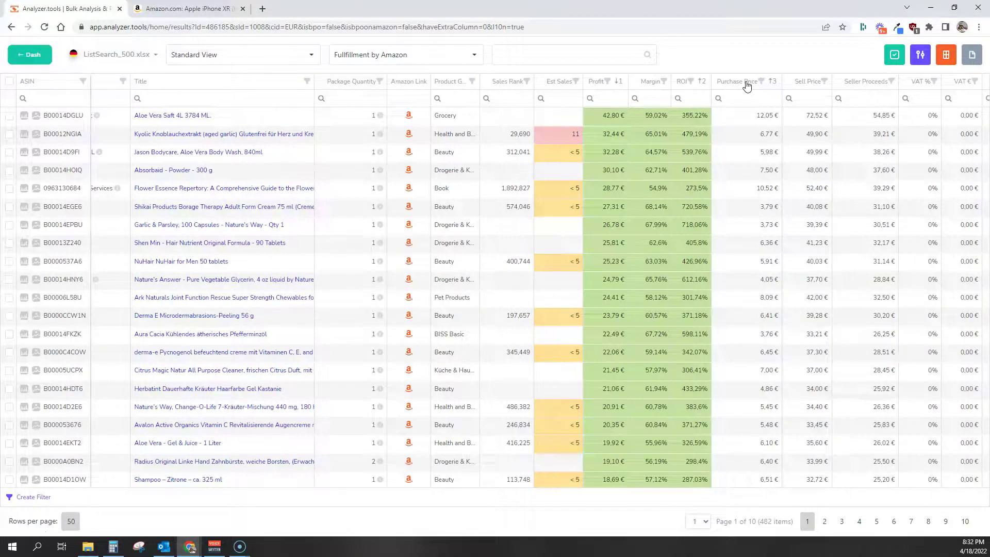
pyautogui.click(600, 111)
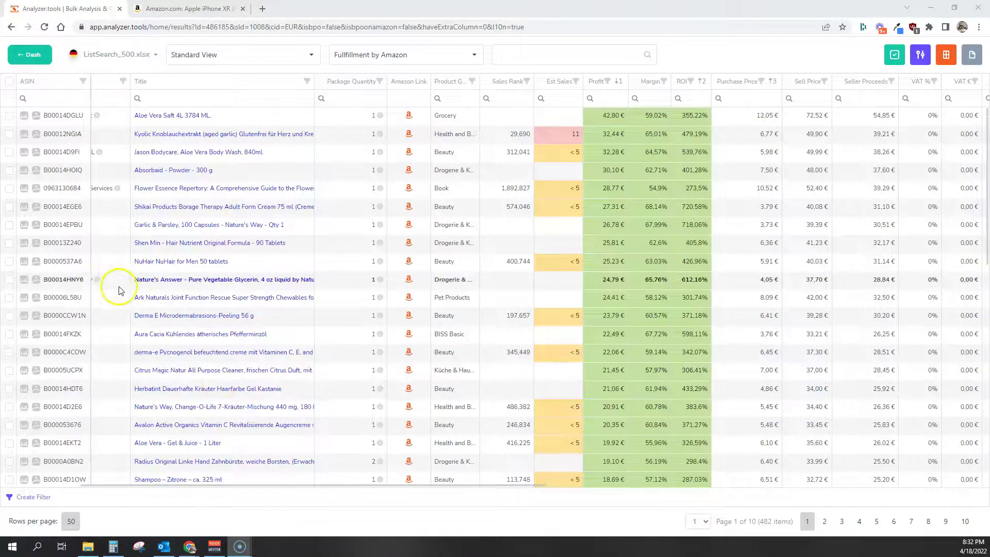
# - Hide the B00014DGLU row using Hide Selected from the toolbar actions
pyautogui.click(9, 115)
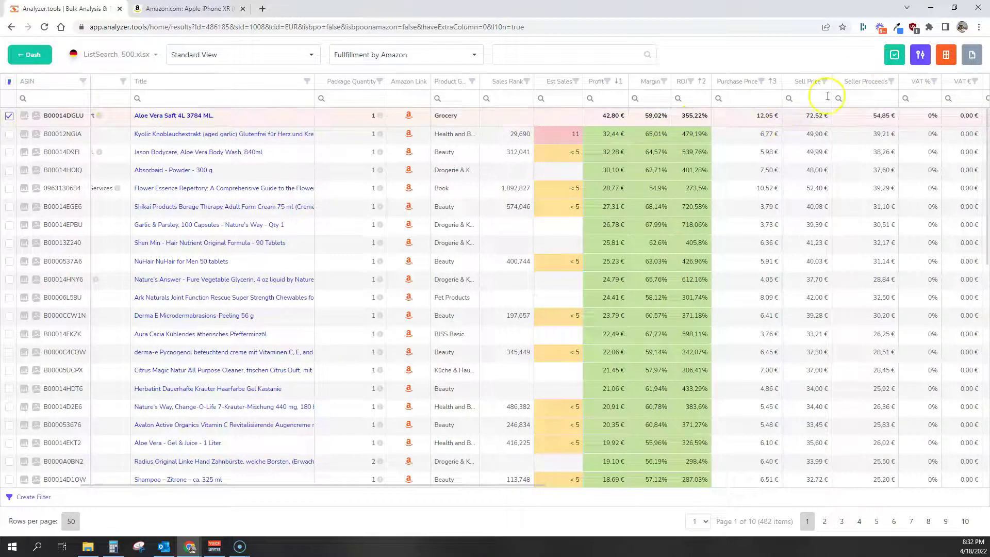
pyautogui.click(894, 55)
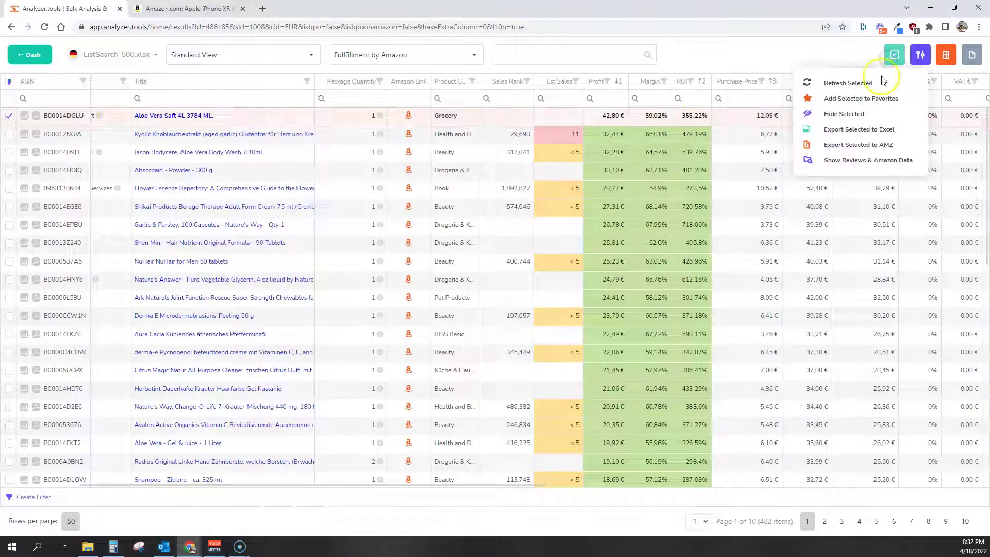
pyautogui.click(856, 117)
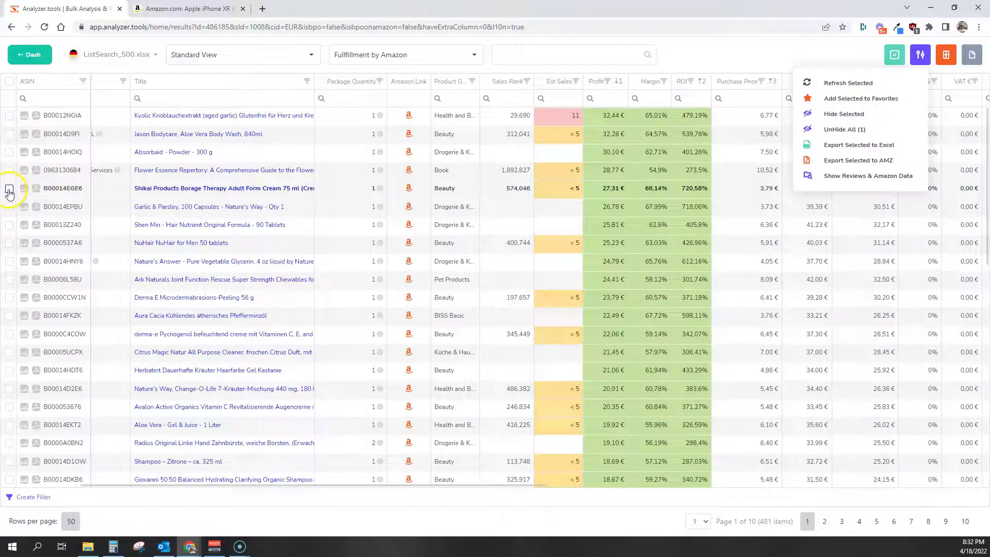
# - Hide the B00014EGE6 and B0000CCW1N rows through their right-click Hide option
pyautogui.rightClick(9, 189)
pyautogui.click(10, 188)
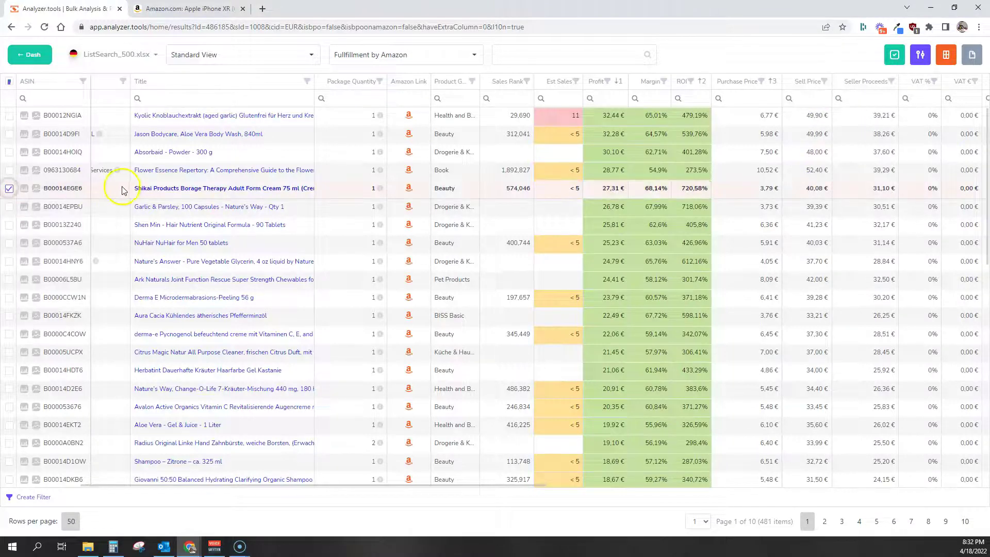
pyautogui.rightClick(138, 190)
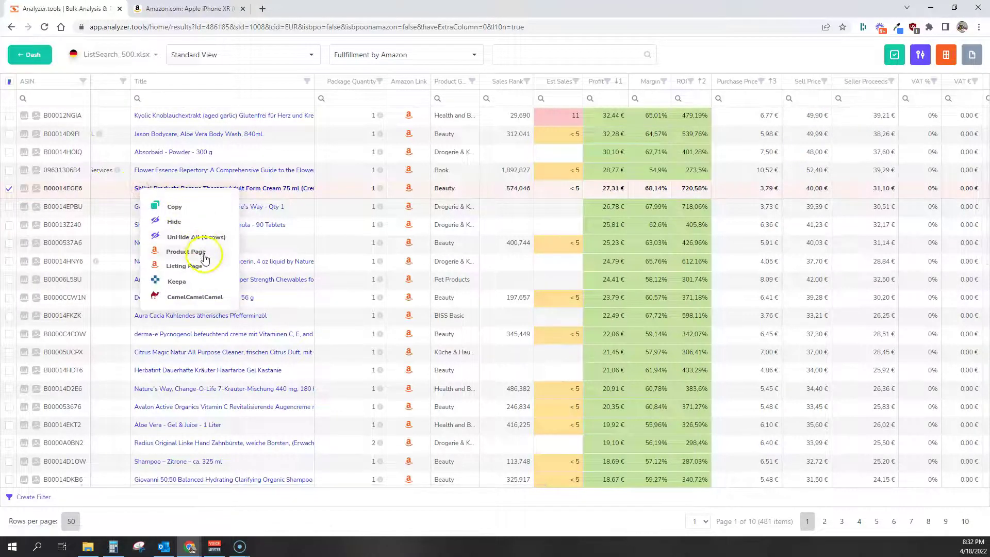
pyautogui.click(192, 221)
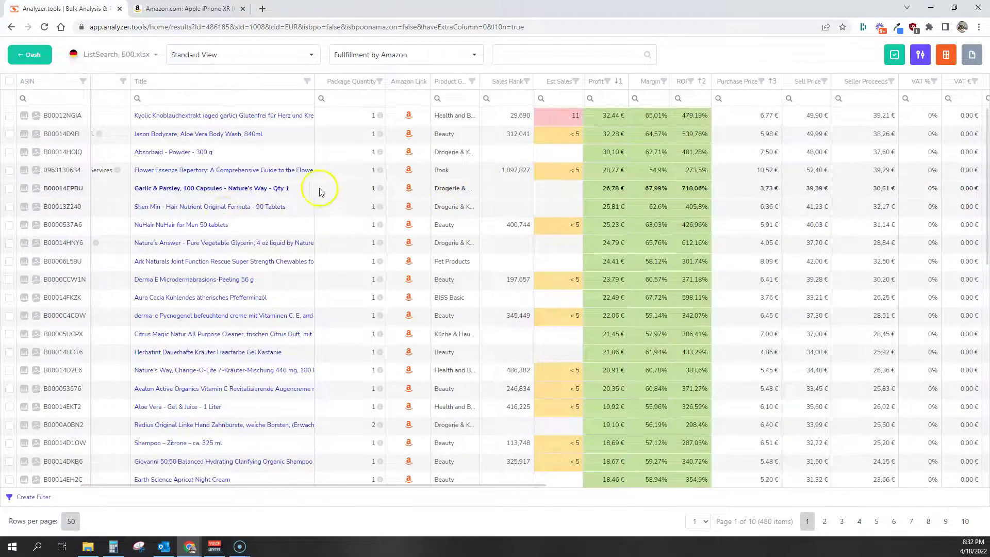
pyautogui.click(10, 280)
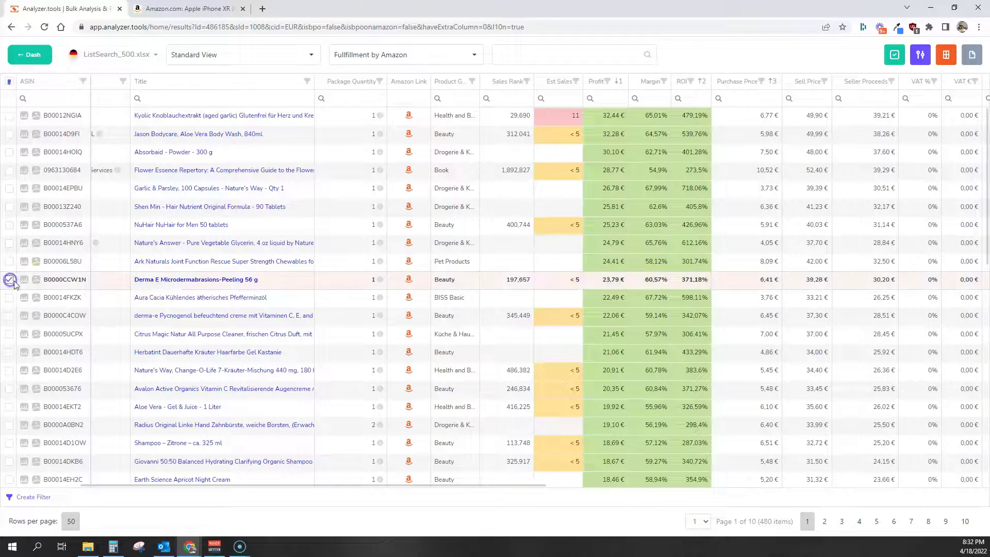
pyautogui.rightClick(196, 281)
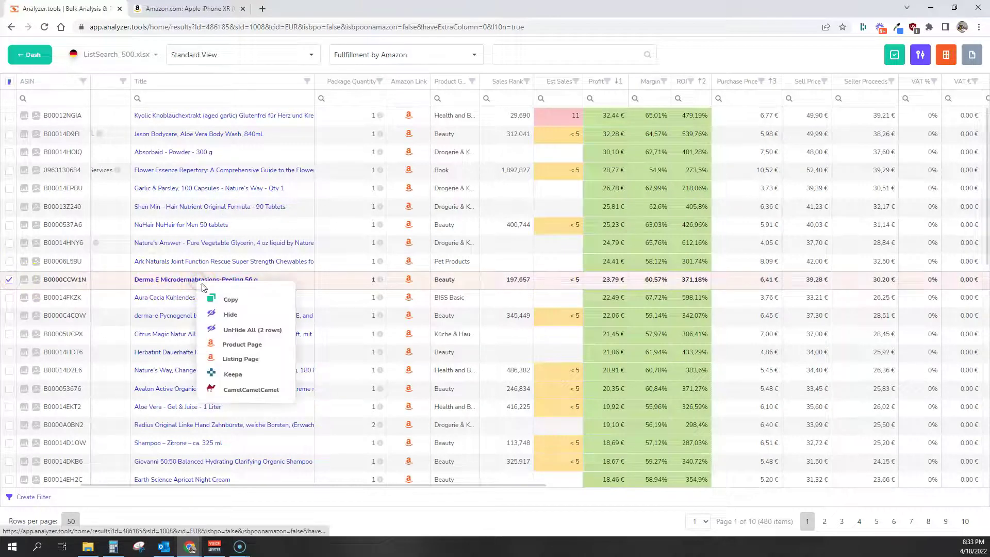
pyautogui.click(233, 315)
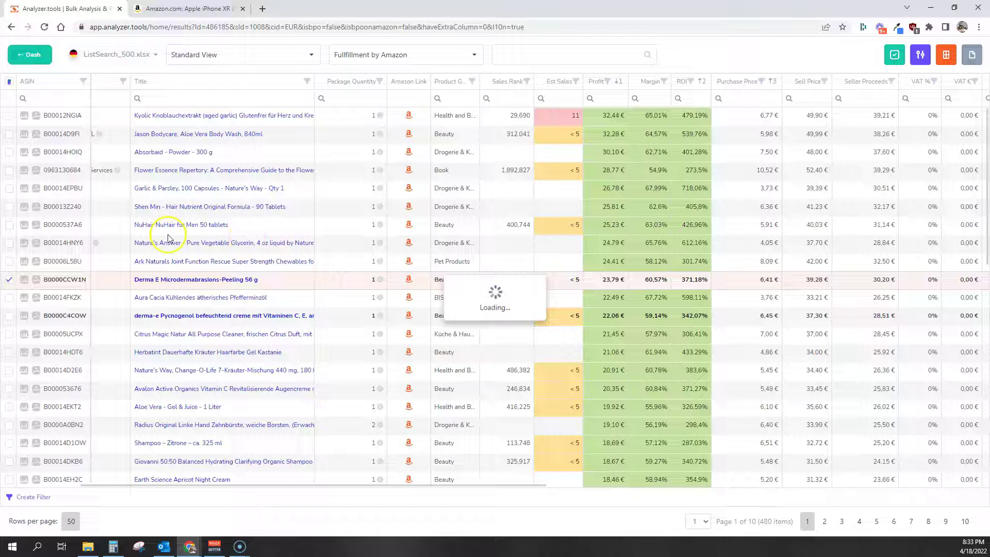
# - Select the B00006L58U row and choose UnHide All from its context menu
pyautogui.click(111, 264)
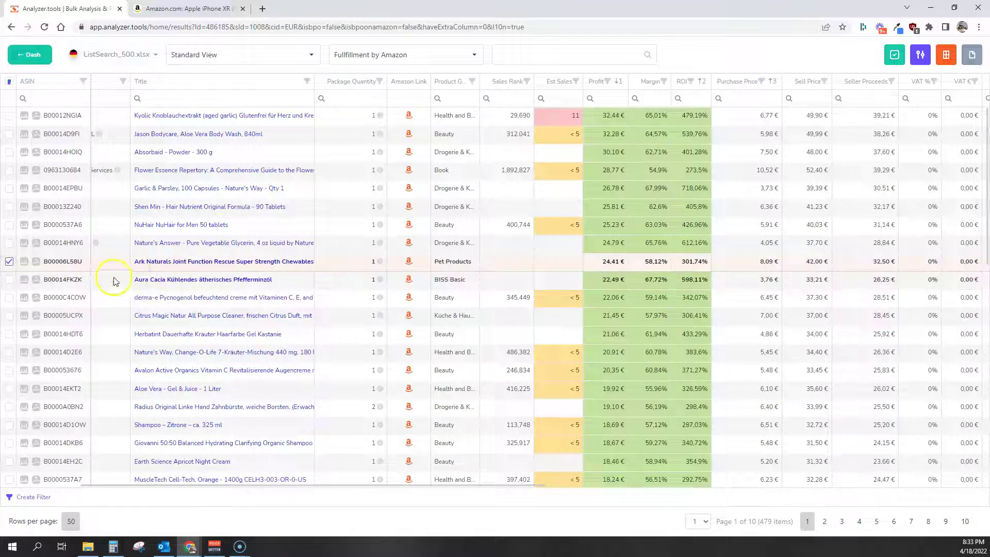
pyautogui.rightClick(155, 264)
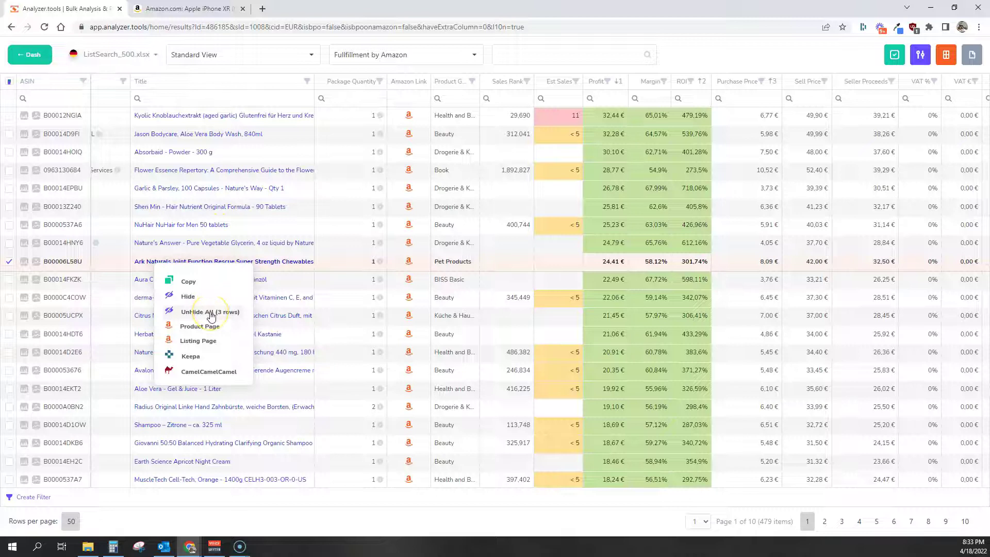
pyautogui.click(213, 317)
# - Choose UnHide All (3 rows) and tick 'Do not show this warning again' in All Unhide
pyautogui.click(213, 313)
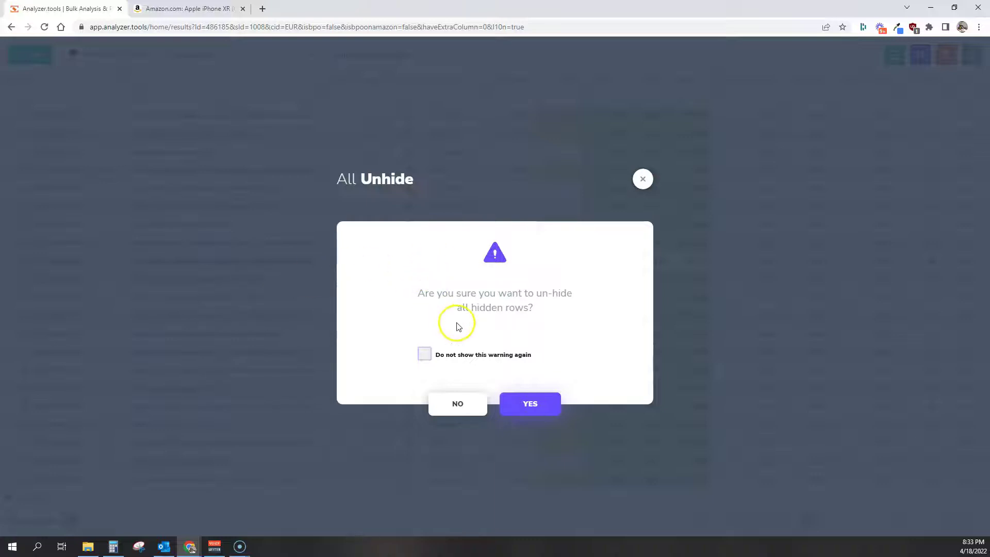
pyautogui.click(423, 355)
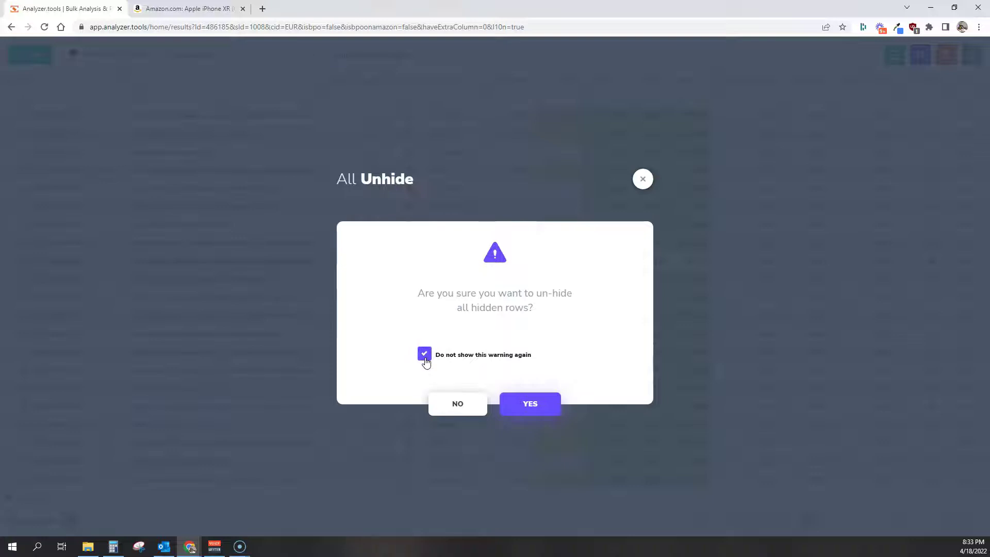
pyautogui.click(425, 356)
pyautogui.click(425, 356)
pyautogui.click(425, 356)
pyautogui.click(425, 356)
# - Close the All Unhide dialog with × and uncheck the B00006L58U row
pyautogui.click(641, 180)
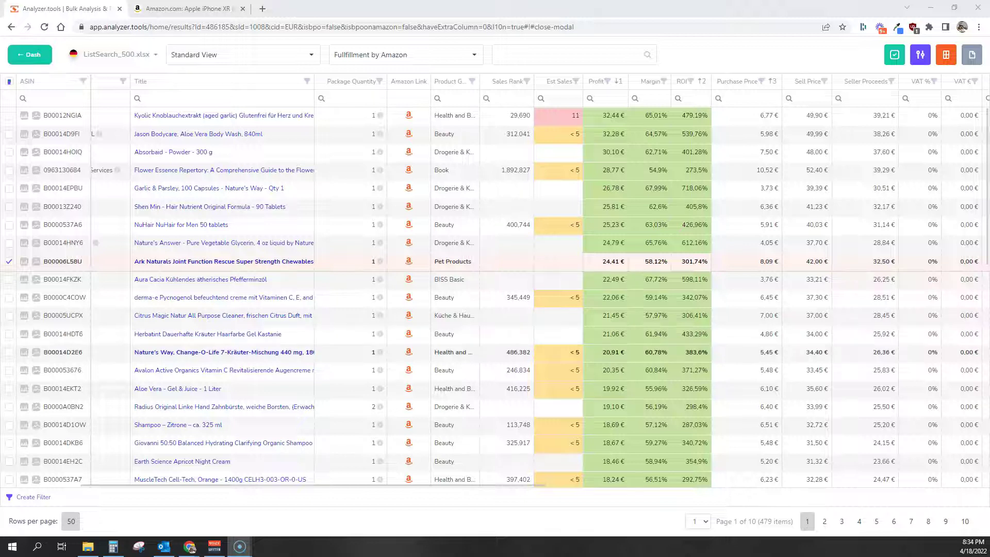
pyautogui.click(10, 261)
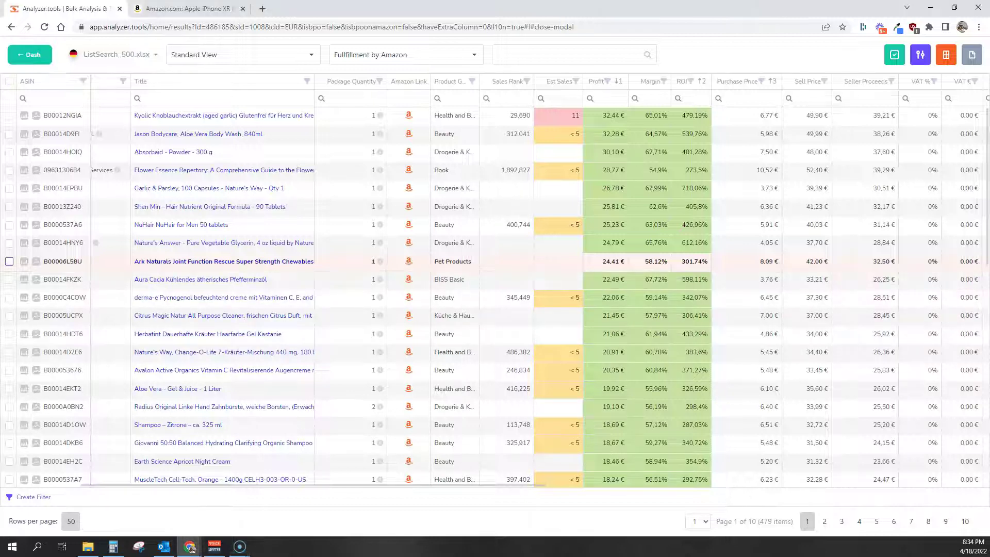